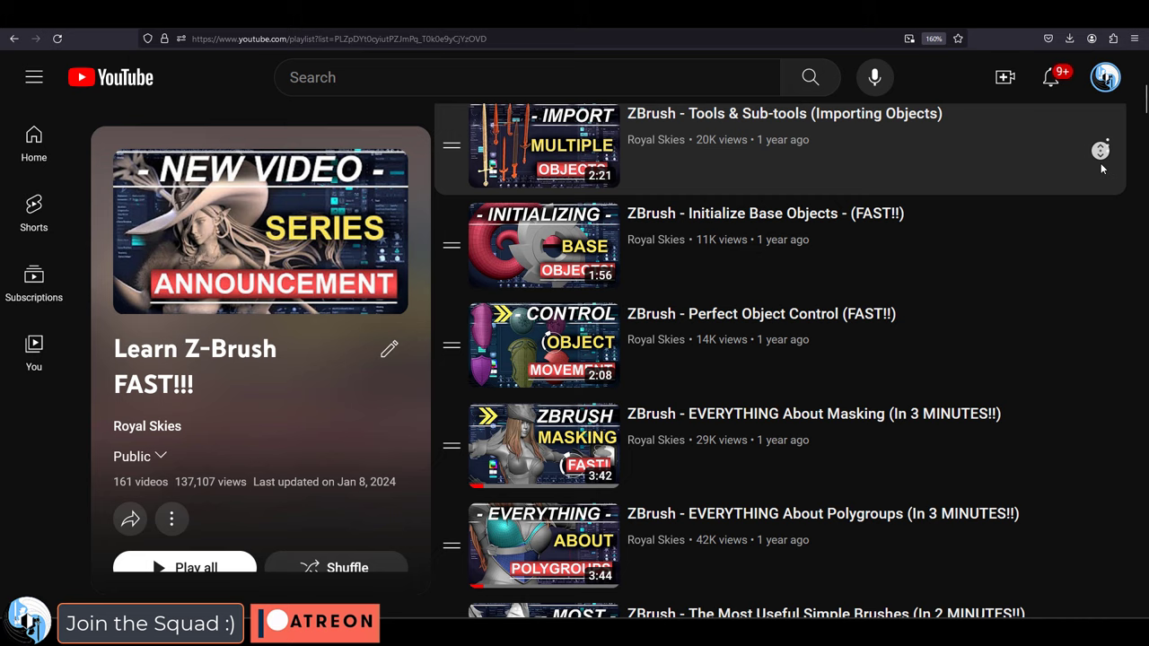
scroll(1100, 162, "down", 2)
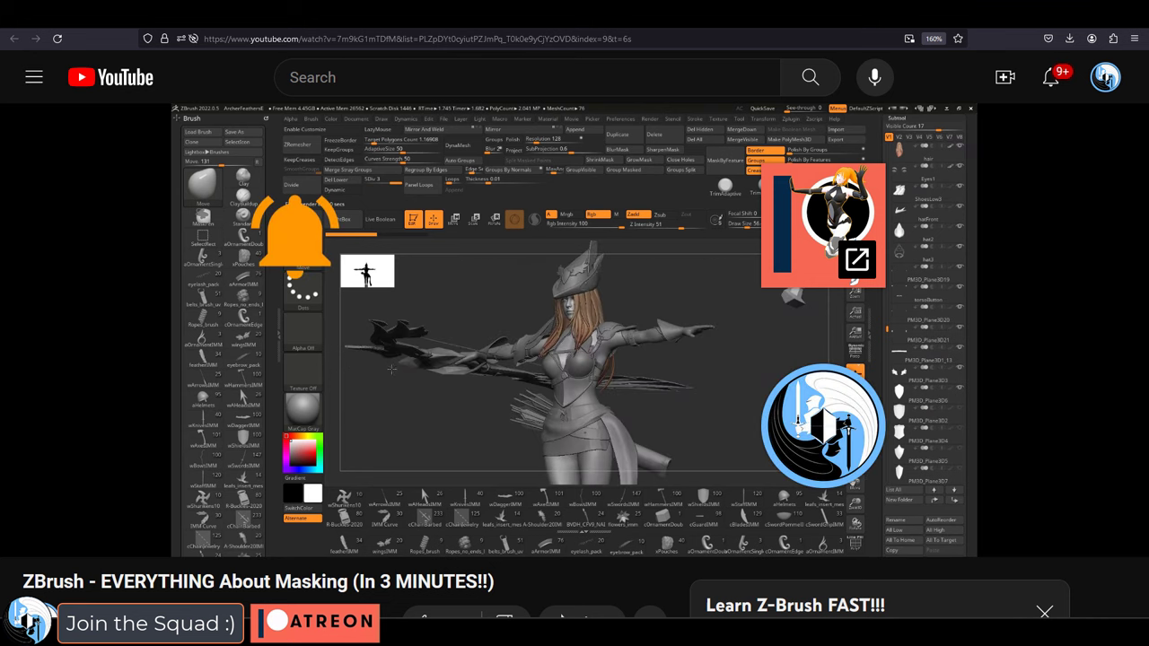
mouse_move(65, 259)
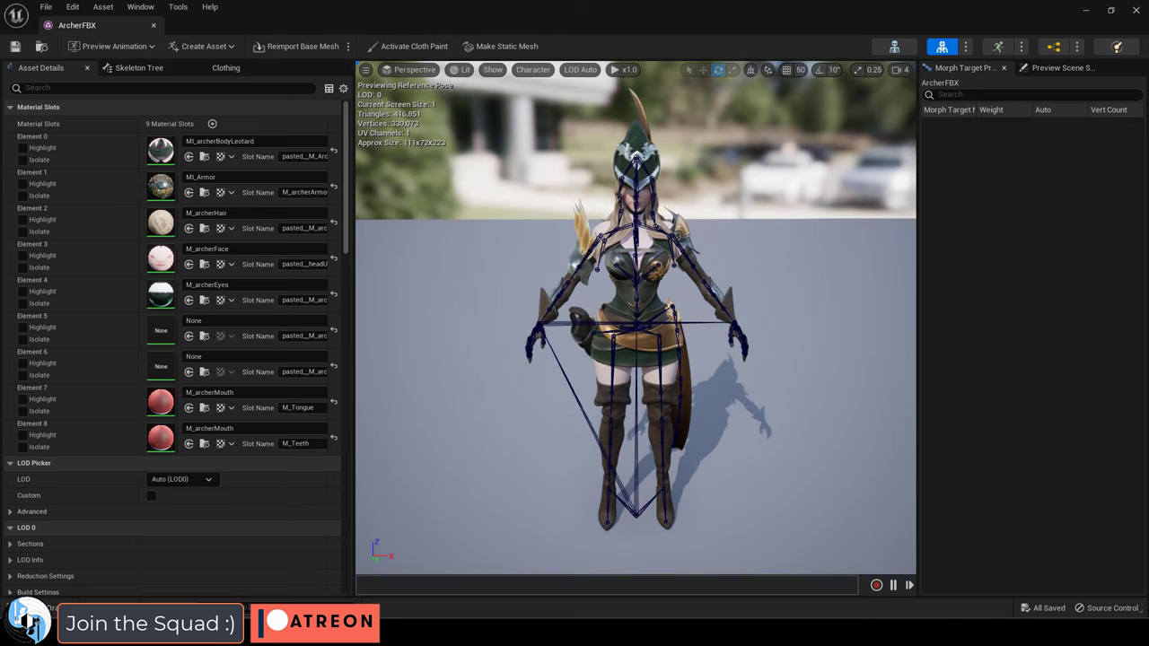
Inspect the ArcherFBX mesh and set it as the preview mesh for the MM_Fall_Loop animation
left_click_drag(636, 317, 628, 261, "alt")
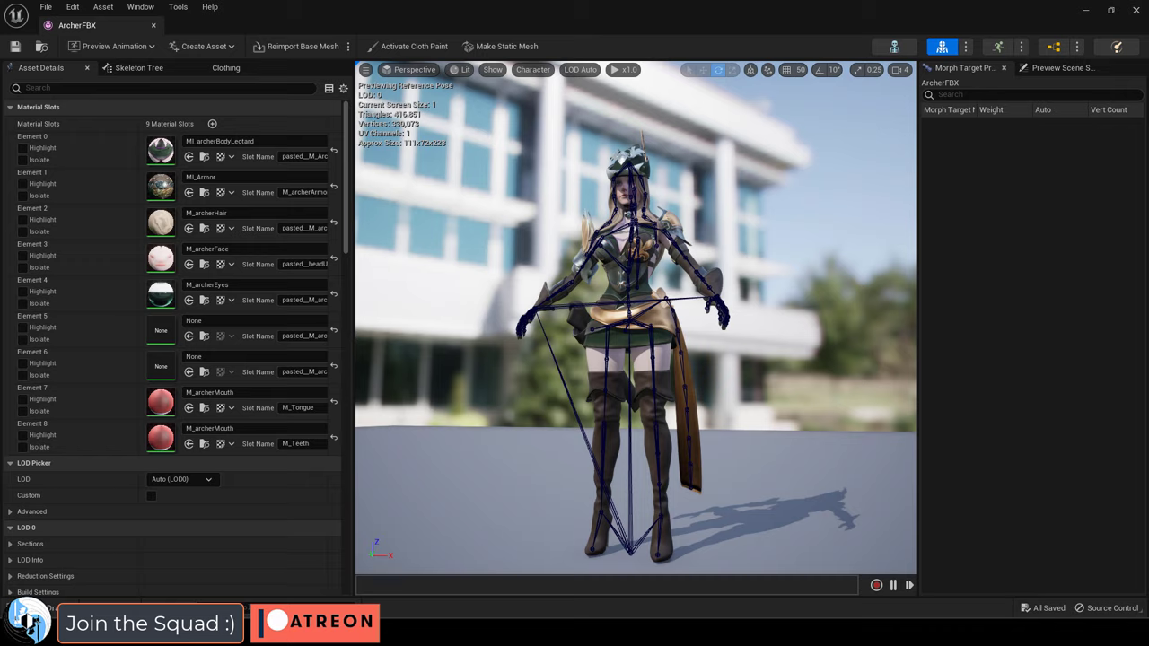
left_click(999, 46)
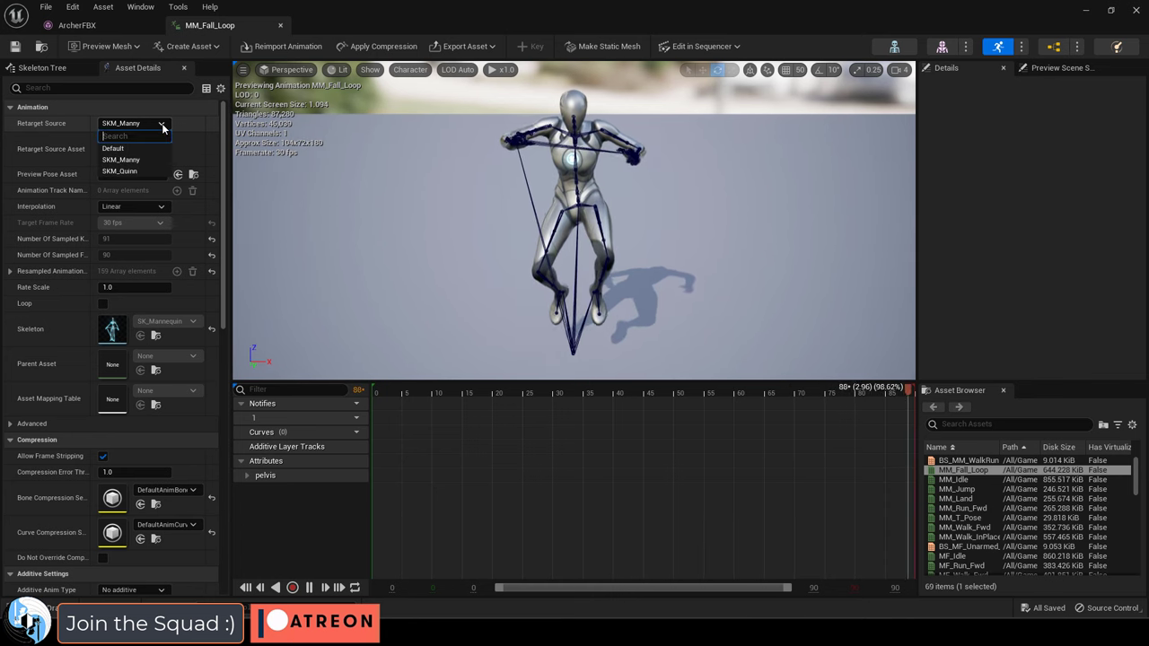
left_click(106, 46)
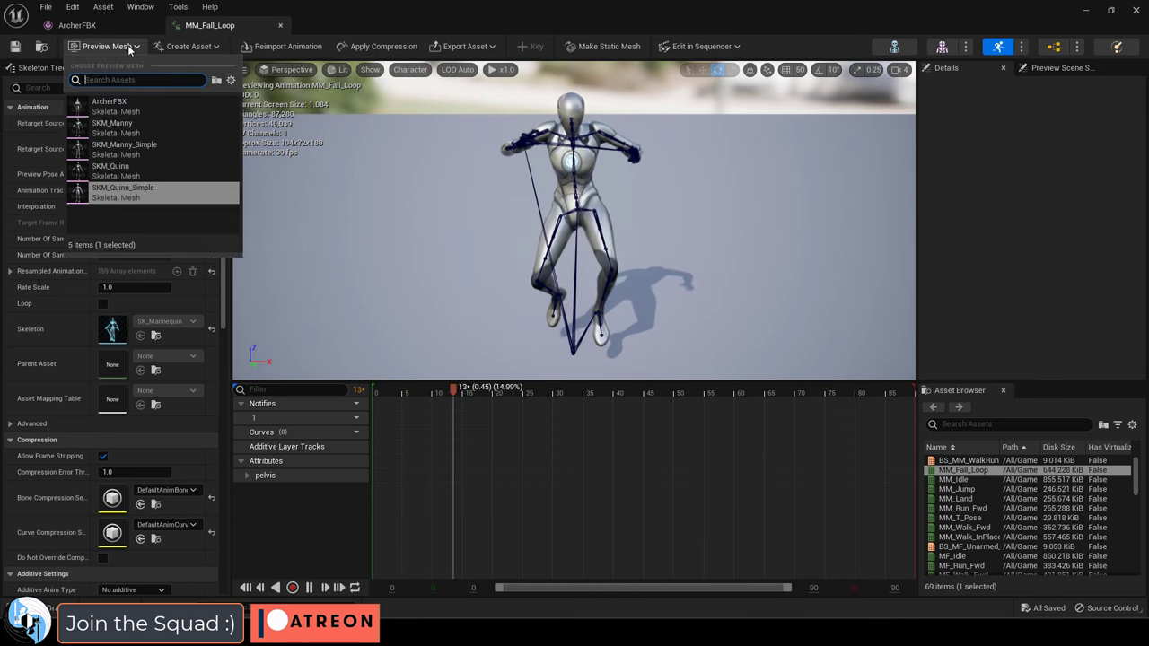
left_click(139, 105)
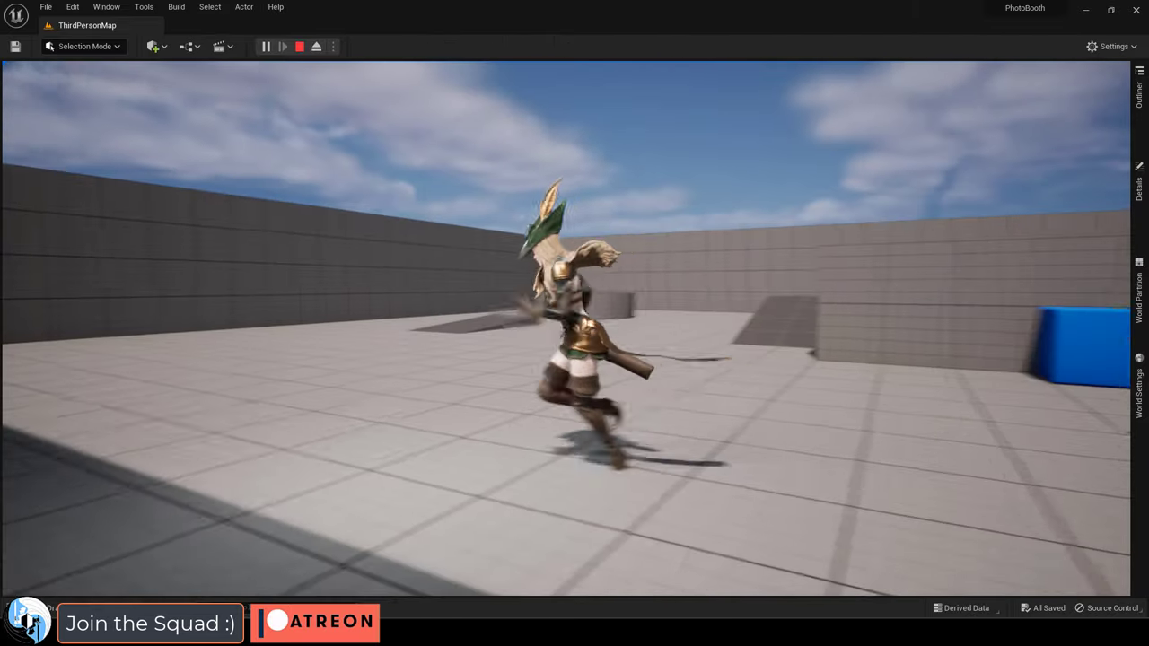
Play-test the archer in ThirdPersonMap by running across the level and jumping onto the blocks
key("w")
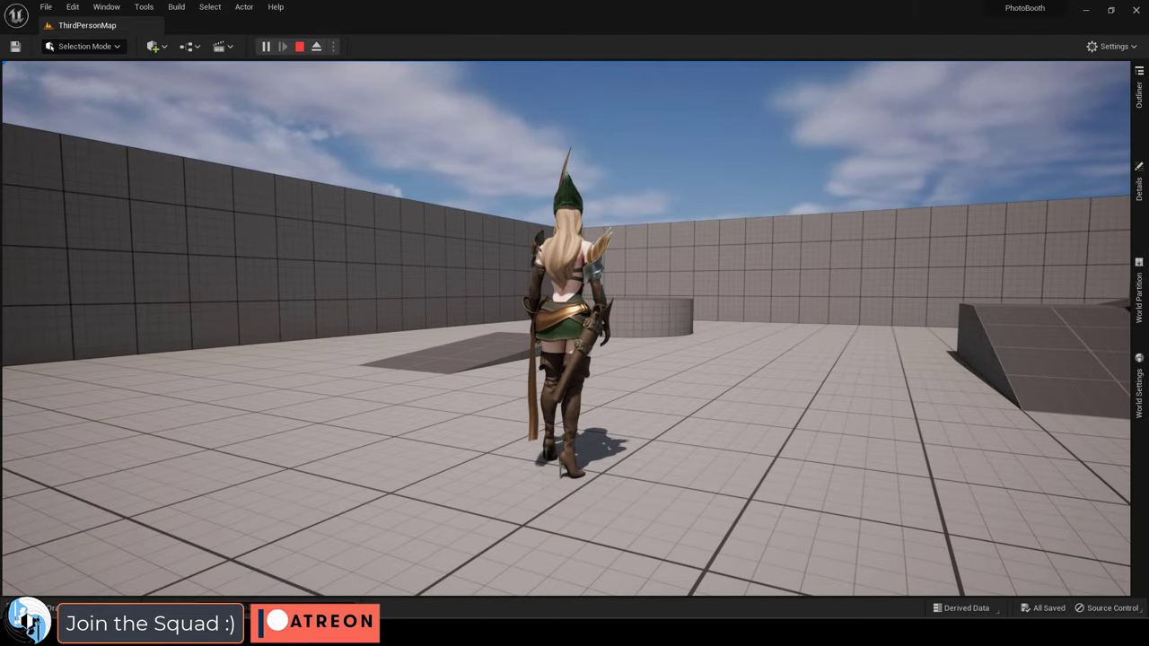
key("space")
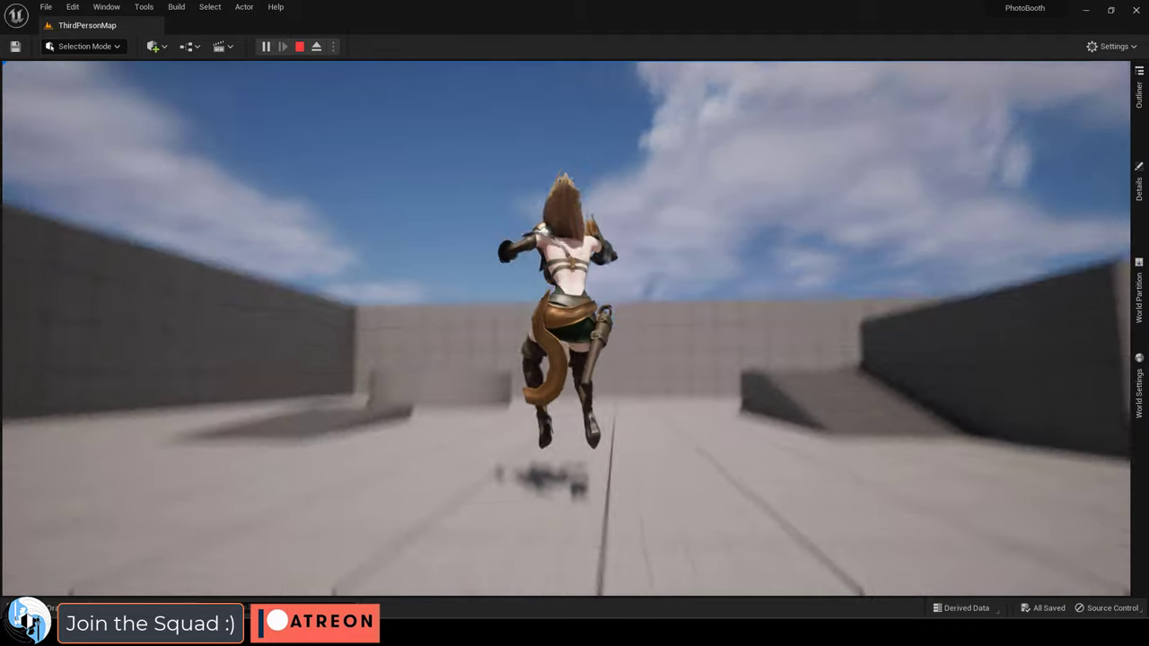
key("w")
key("space")
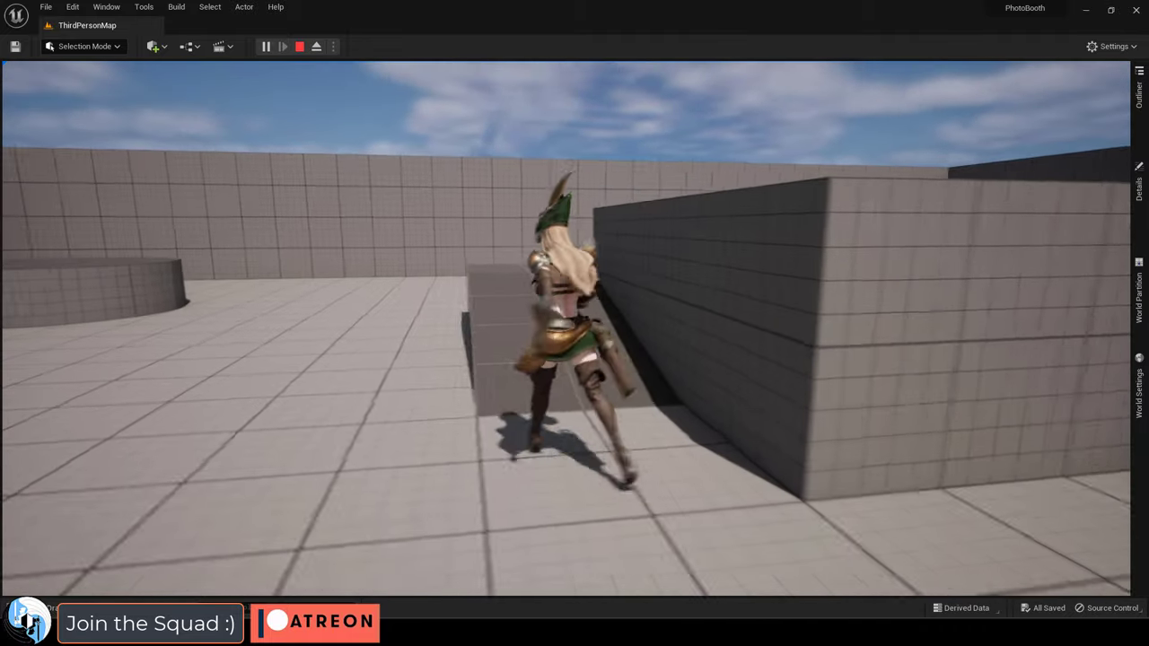
key("d")
key("space")
key("s")
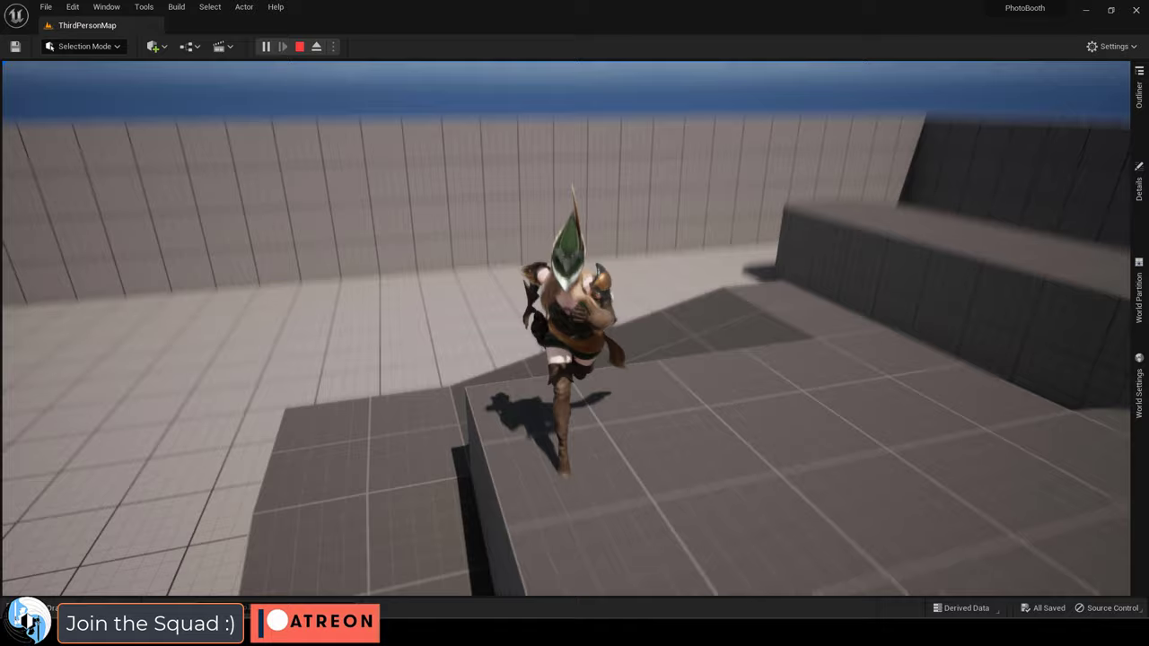
key("space")
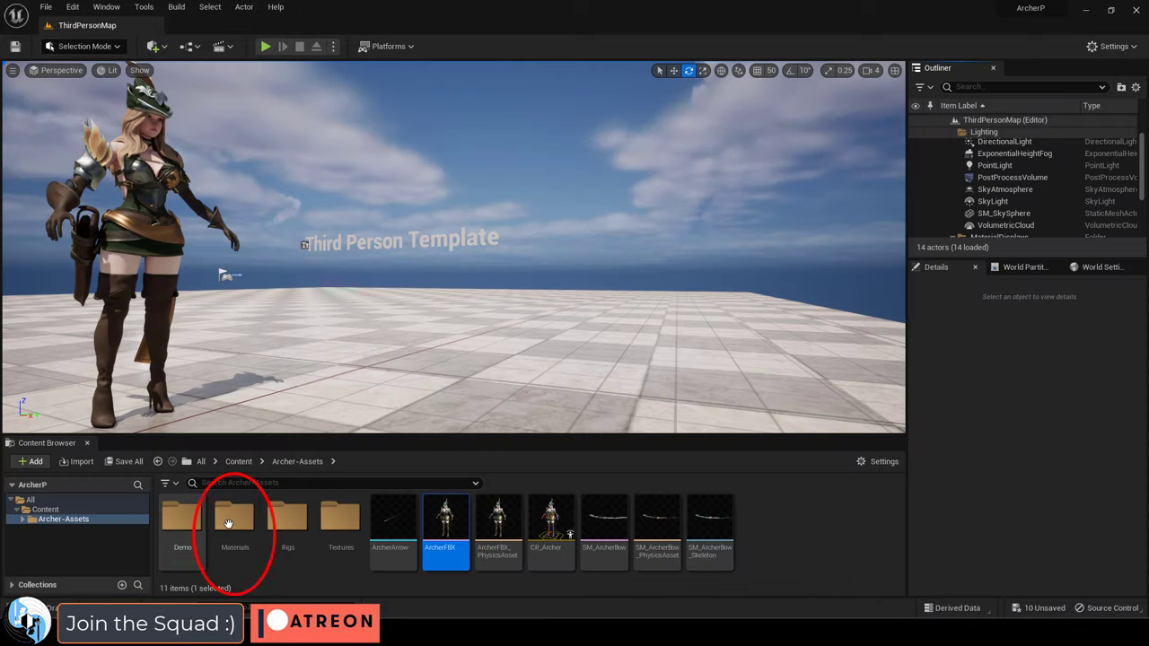
Open the MI_Armor material instance from the Materials folder and change its CI colour to dark blue
double_click(228, 523)
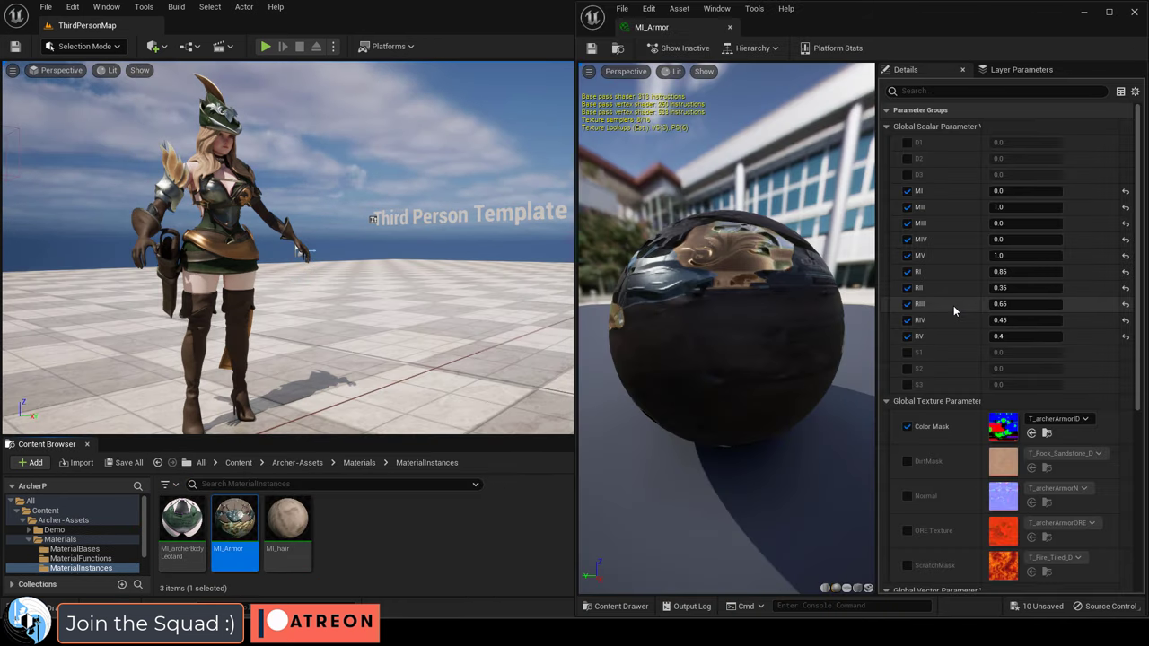
scroll(953, 305, "down", 10)
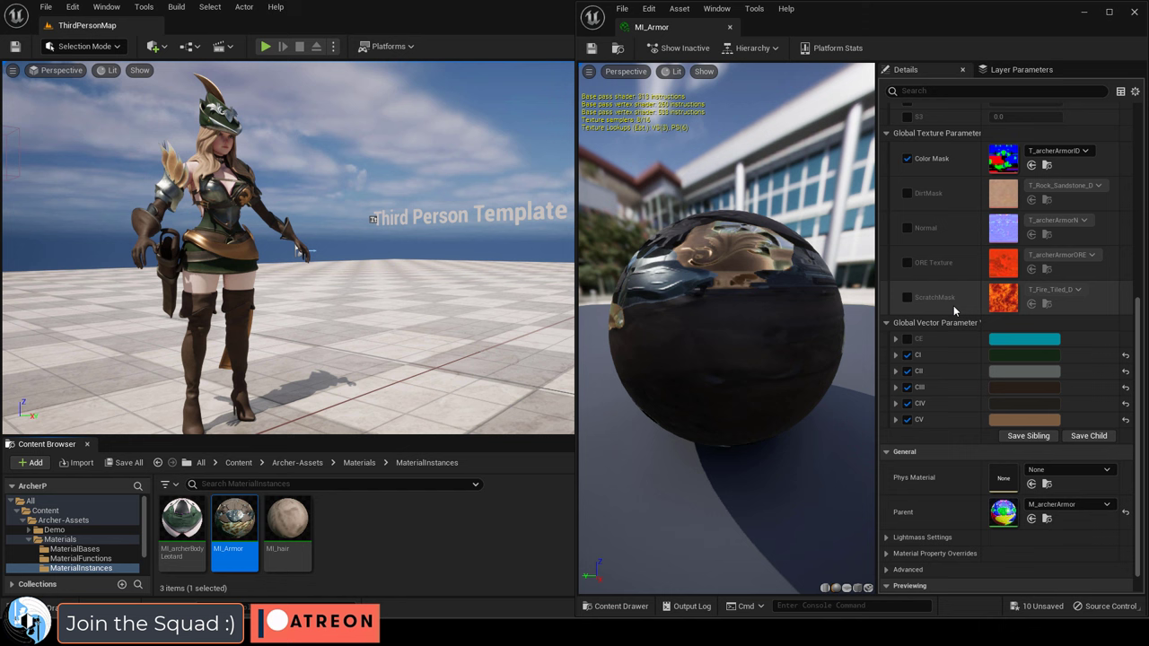
left_click(1022, 362)
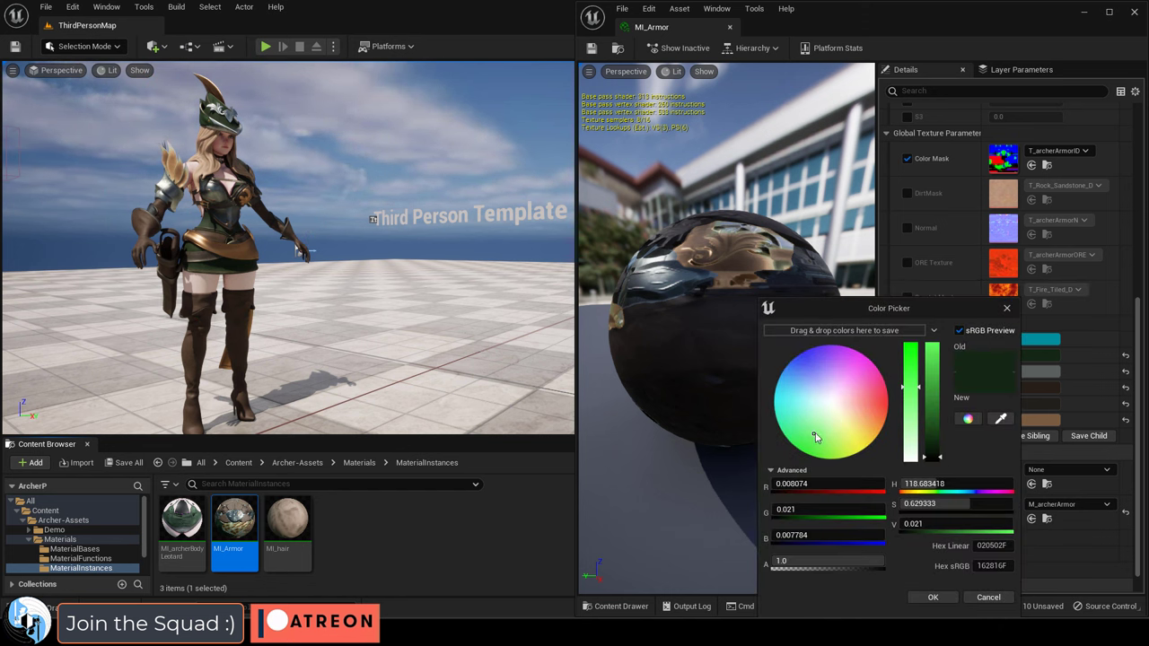
left_click_drag(794, 403, 854, 359)
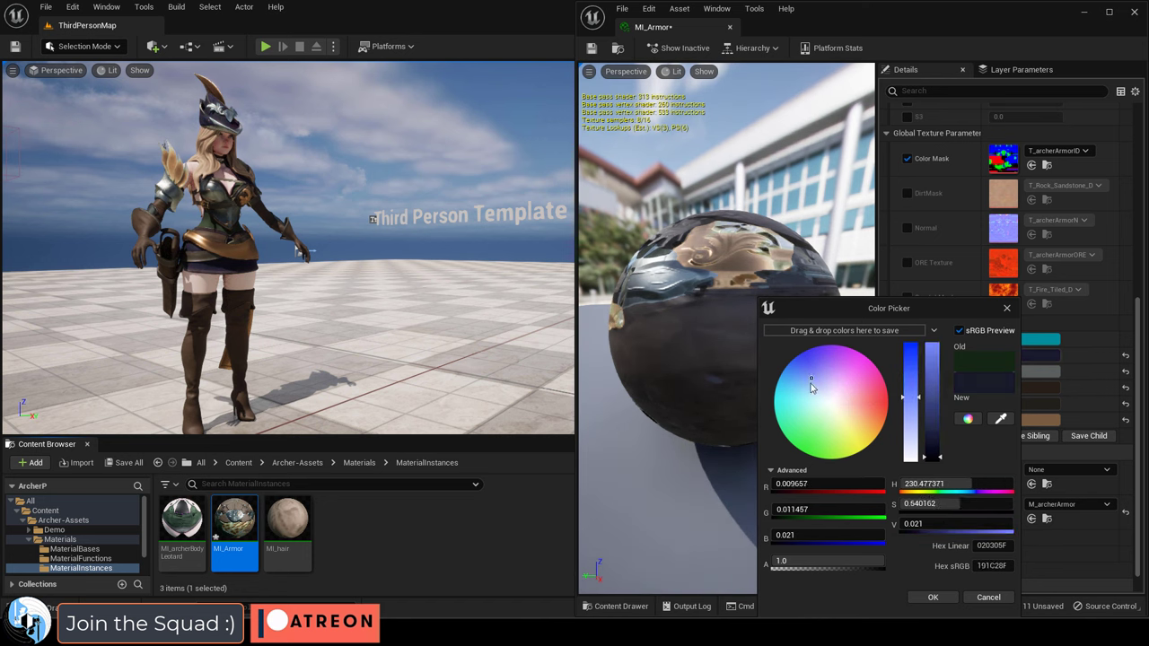
left_click(932, 597)
Open the MI_archerBodyLeotard material instance and change its CI colour to dark blue
double_click(183, 531)
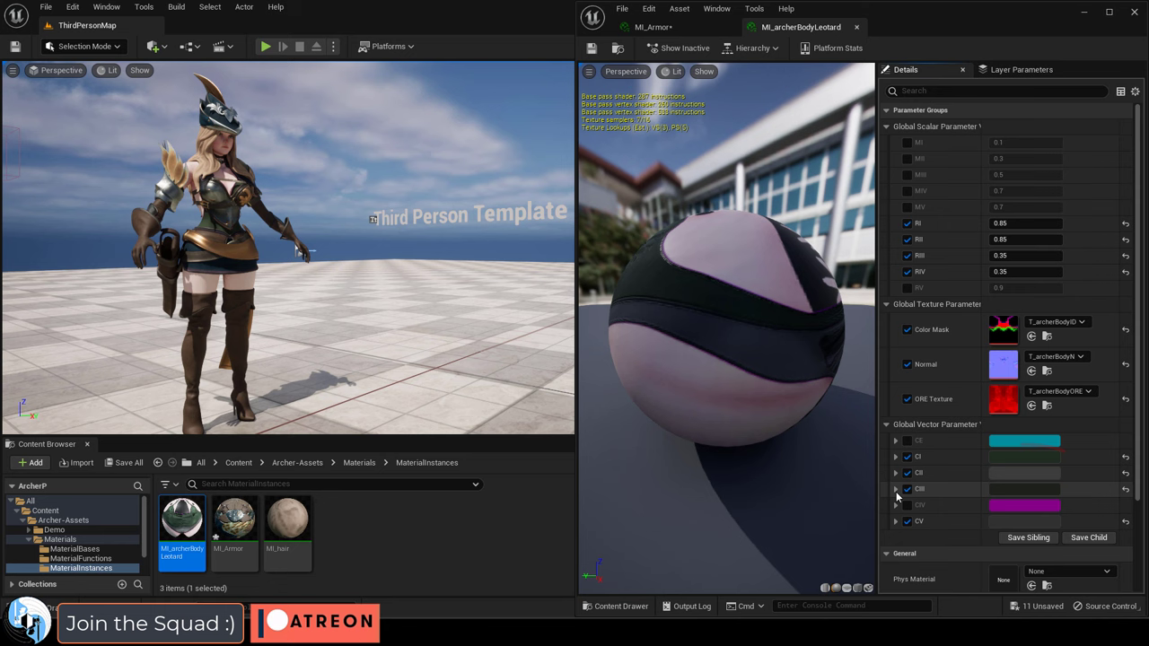
left_click(1014, 457)
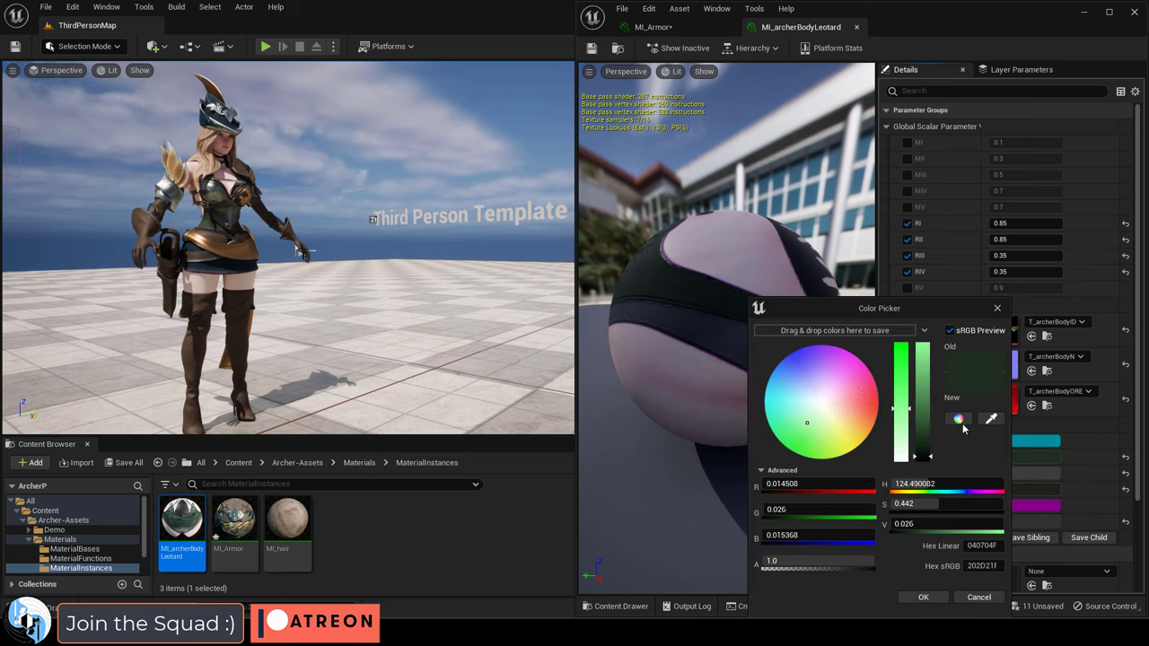
left_click(921, 598)
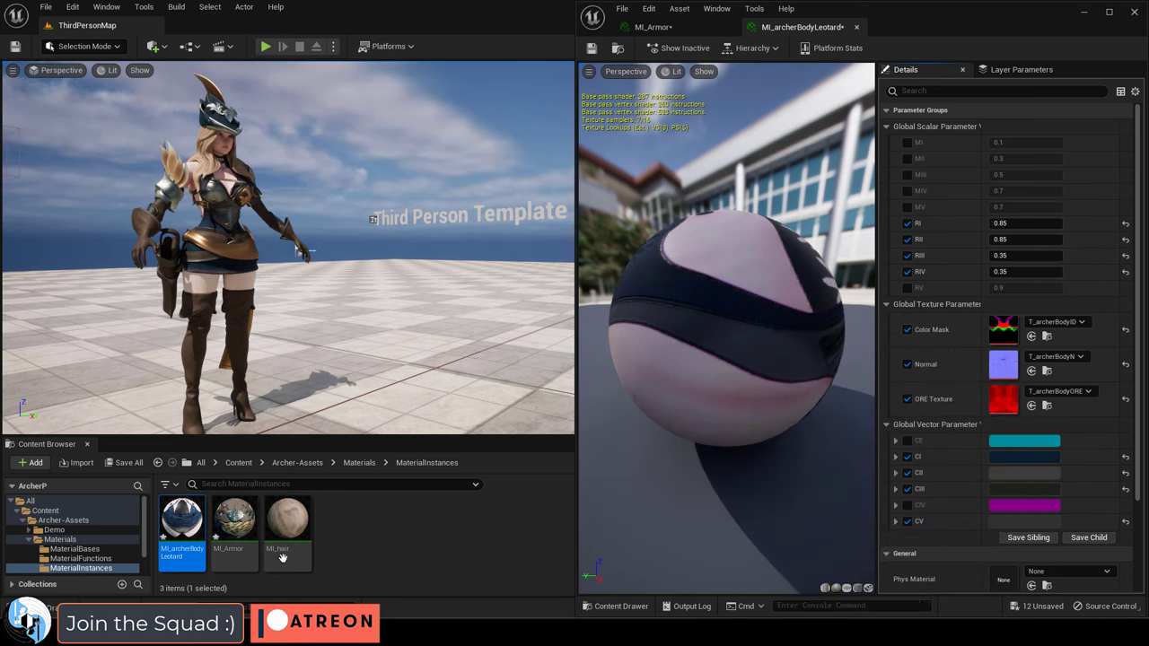
Return to the MI_Armor material instance and change its CII colour to a dark gold
double_click(233, 522)
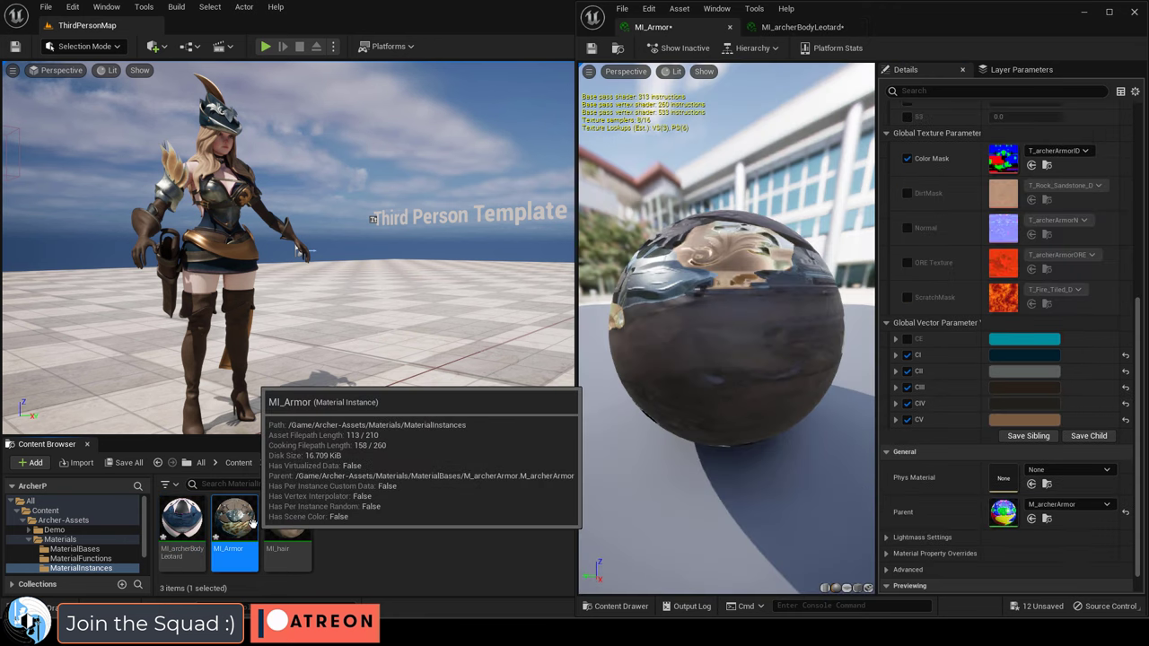
left_click(1030, 373)
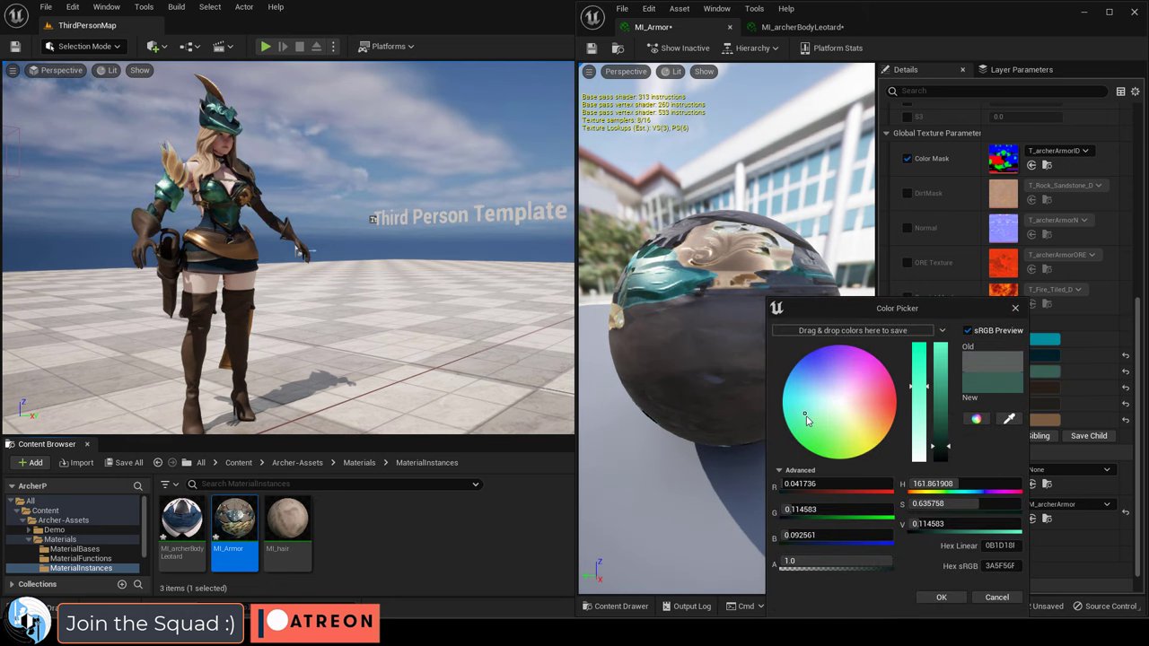
left_click(940, 597)
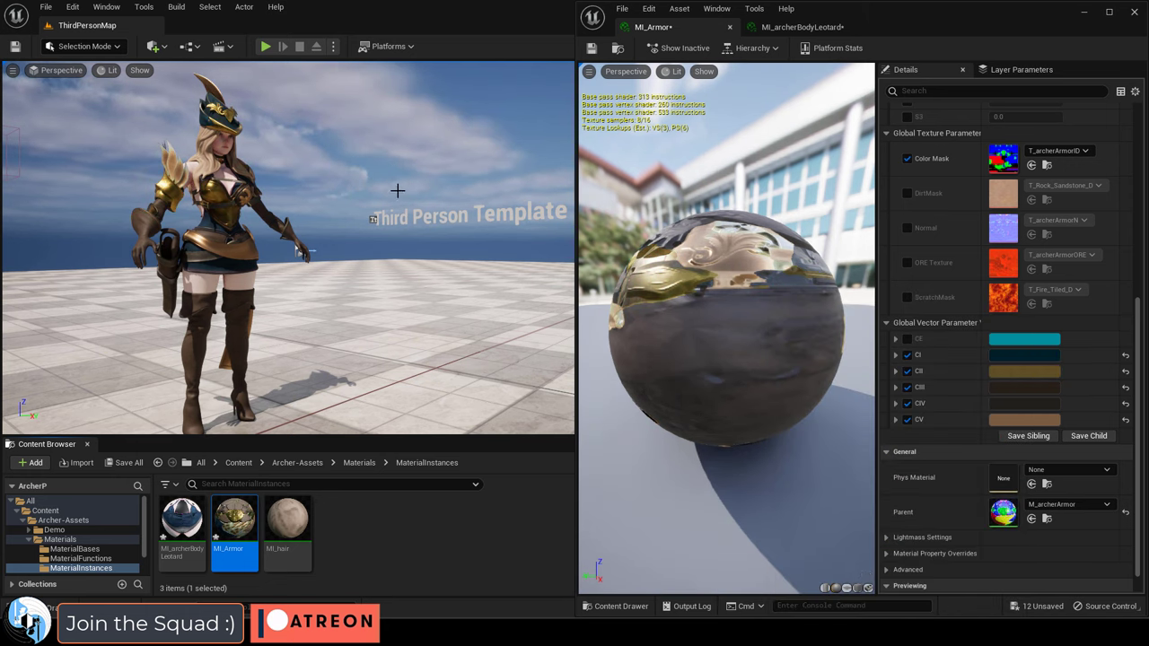
Play the level and turn the archer towards the camera to examine the recoloured outfit
left_click(265, 47)
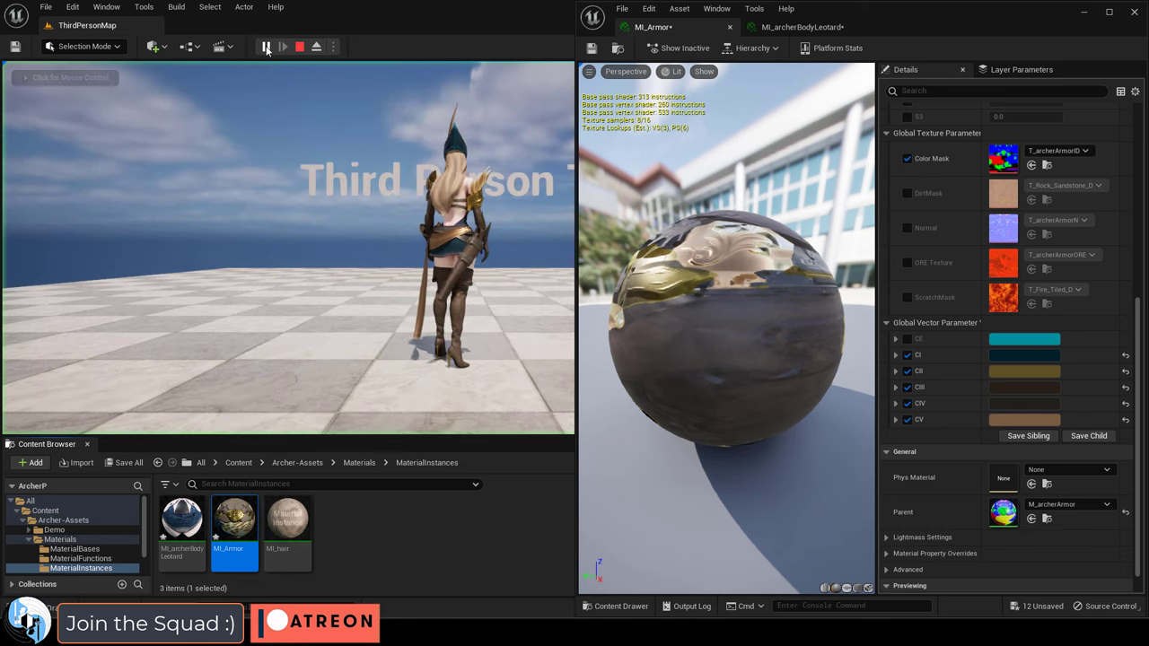
left_click(392, 164)
key("s")
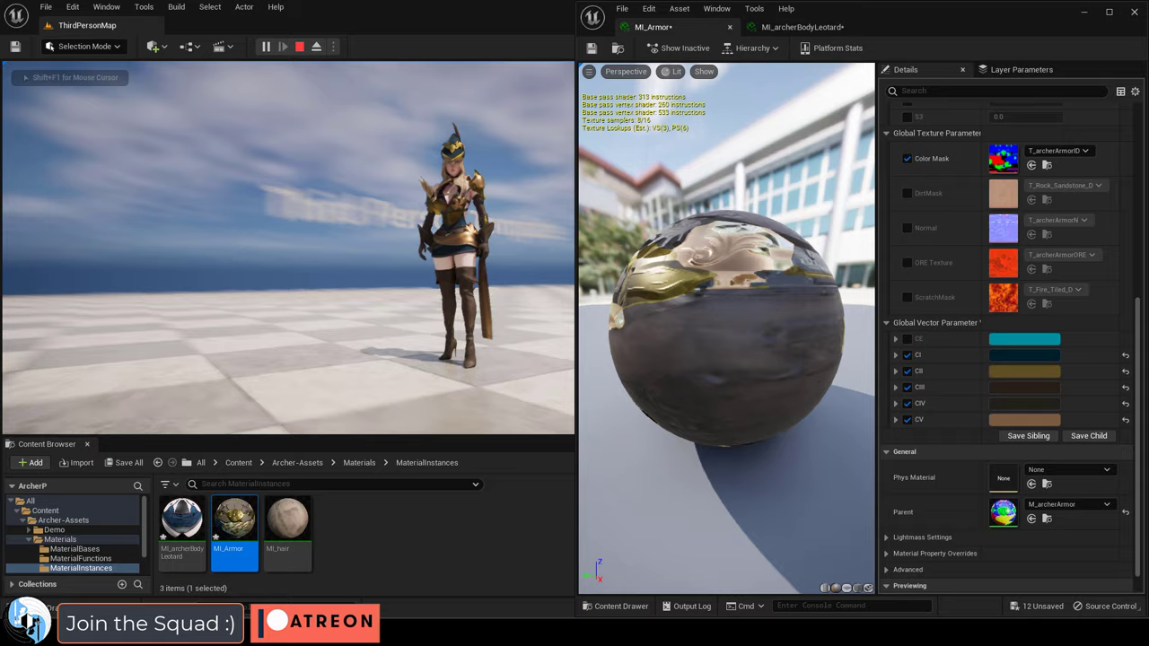
key("s")
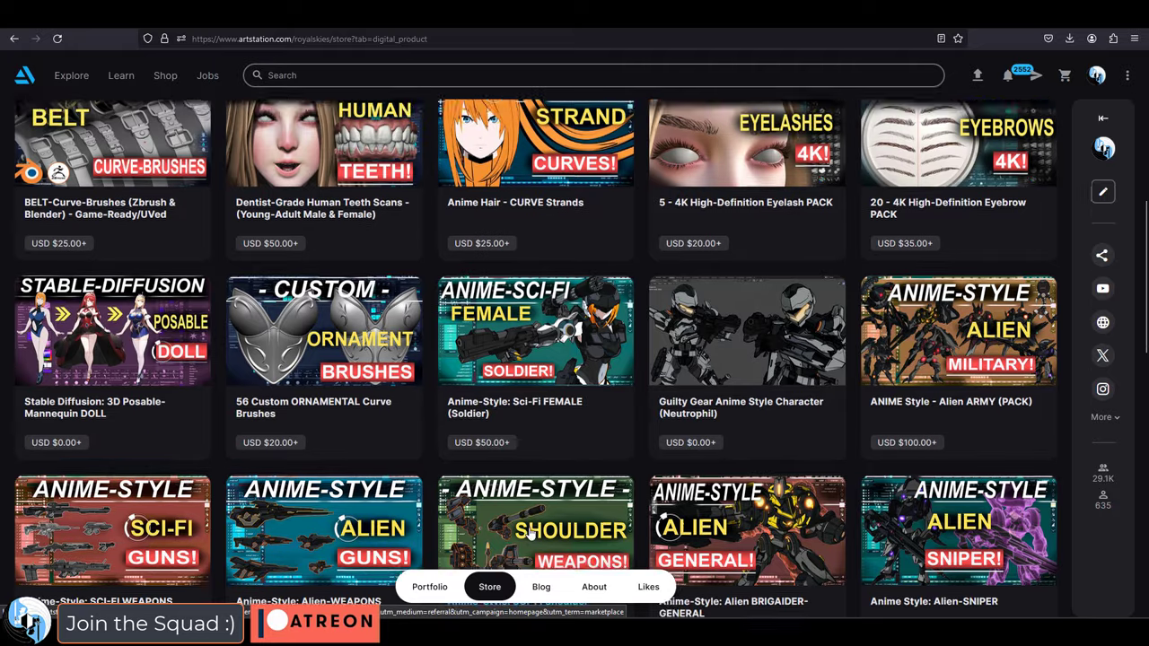
scroll(529, 533, "up", 5)
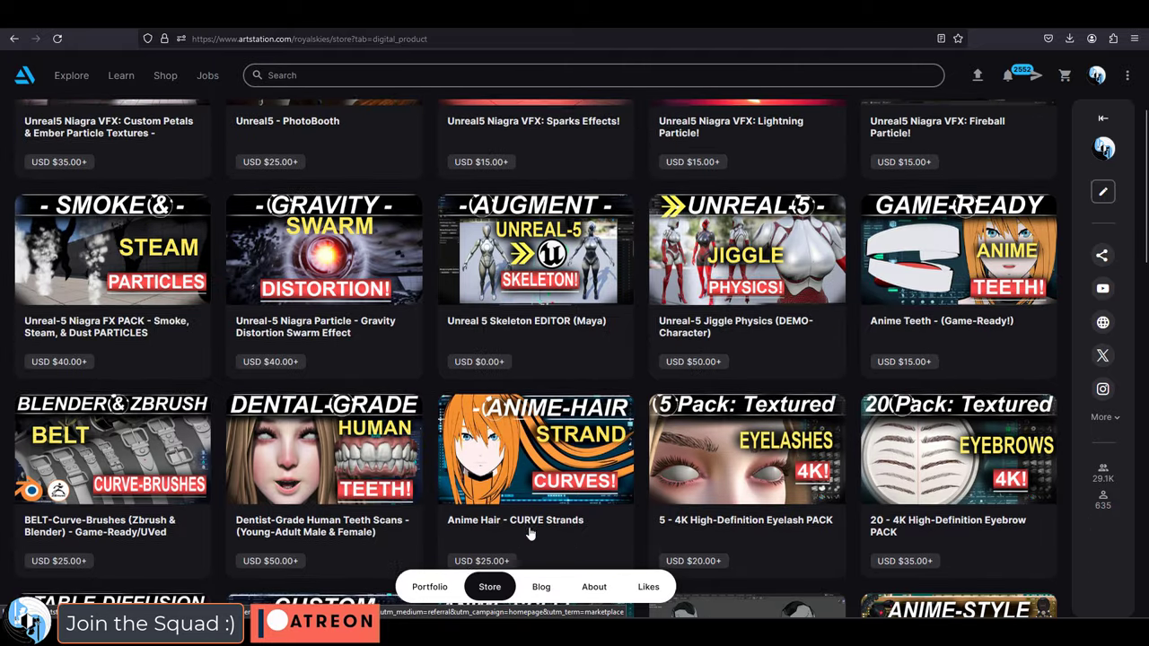
scroll(529, 533, "up", 3)
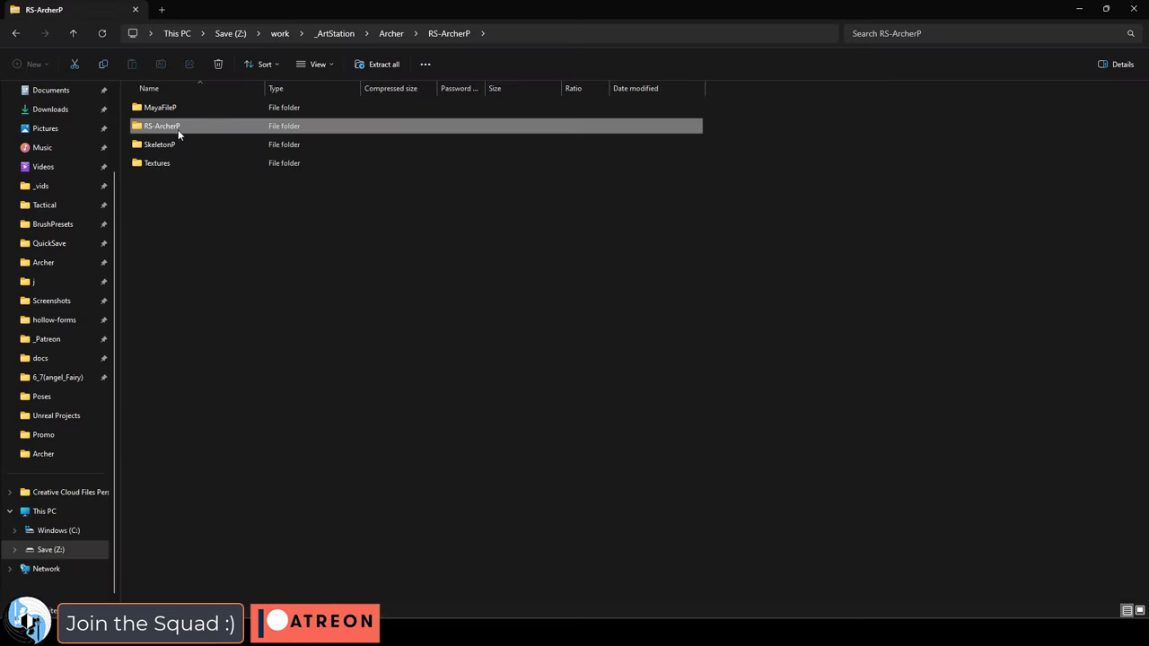
Switch to File Explorer and open the Unreal Projects folder inside Documents
left_click(16, 33)
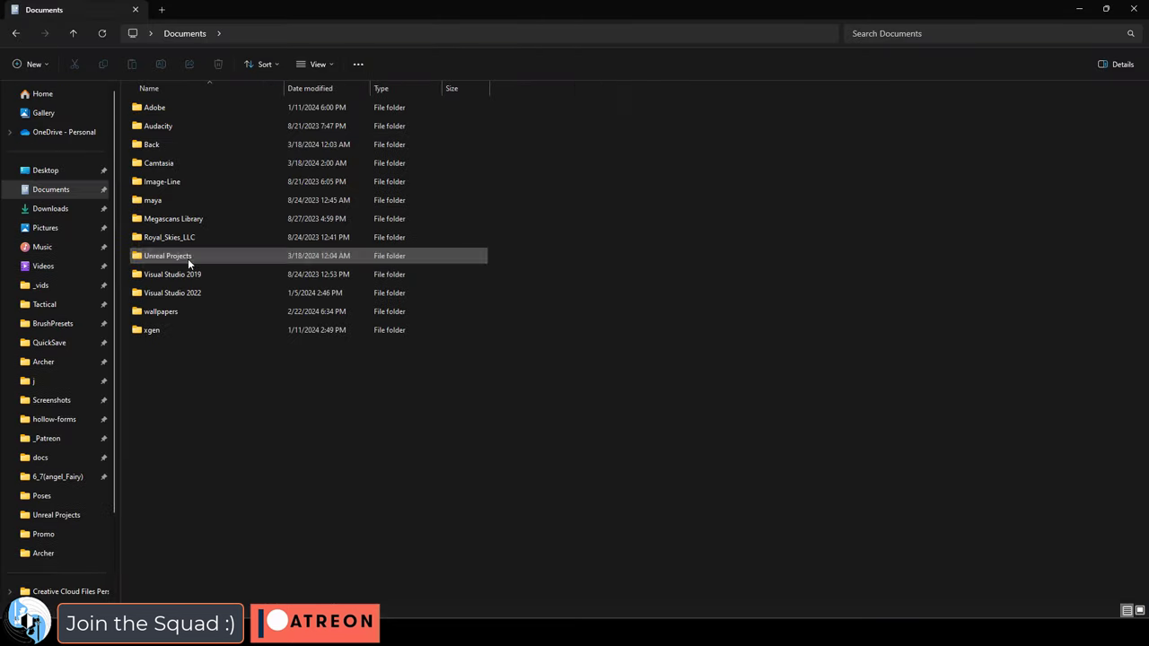
double_click(187, 258)
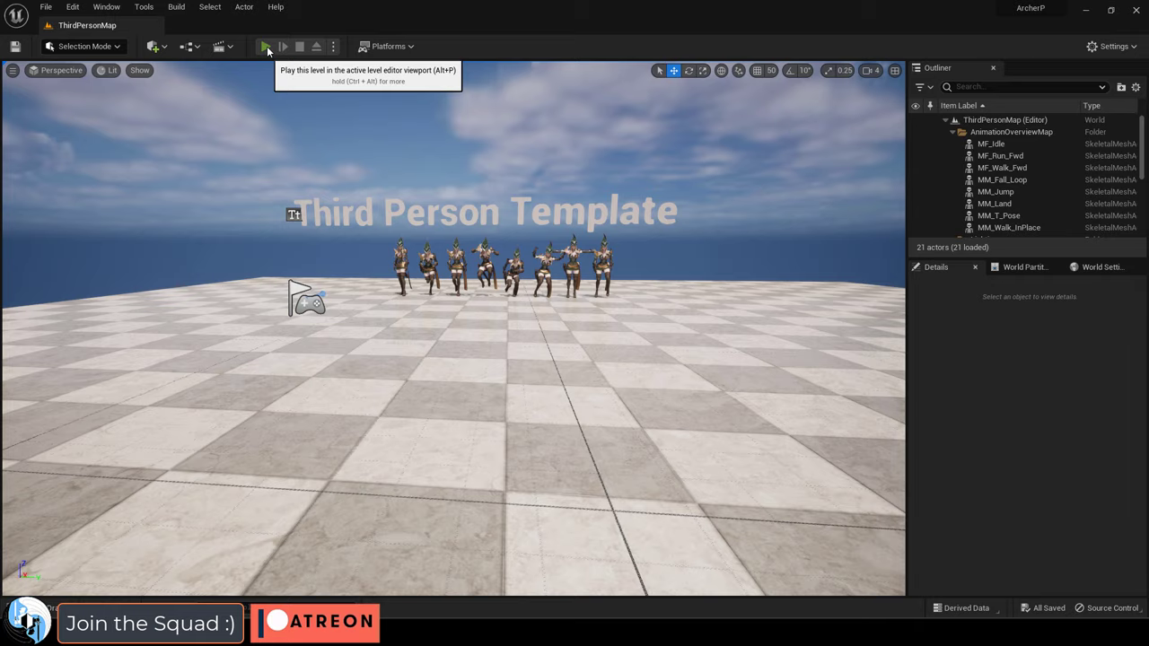
Play ThirdPersonMap with the Content Browser closed, move the archer around to view her up close, and stop the session
left_click(266, 47)
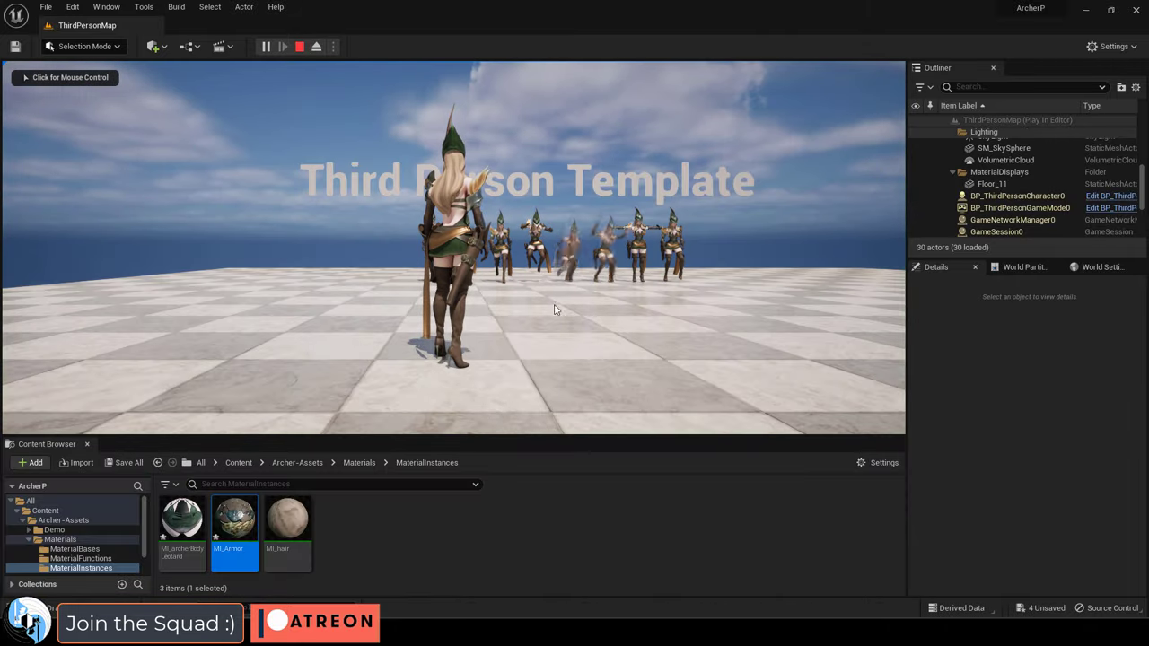
left_click(88, 444)
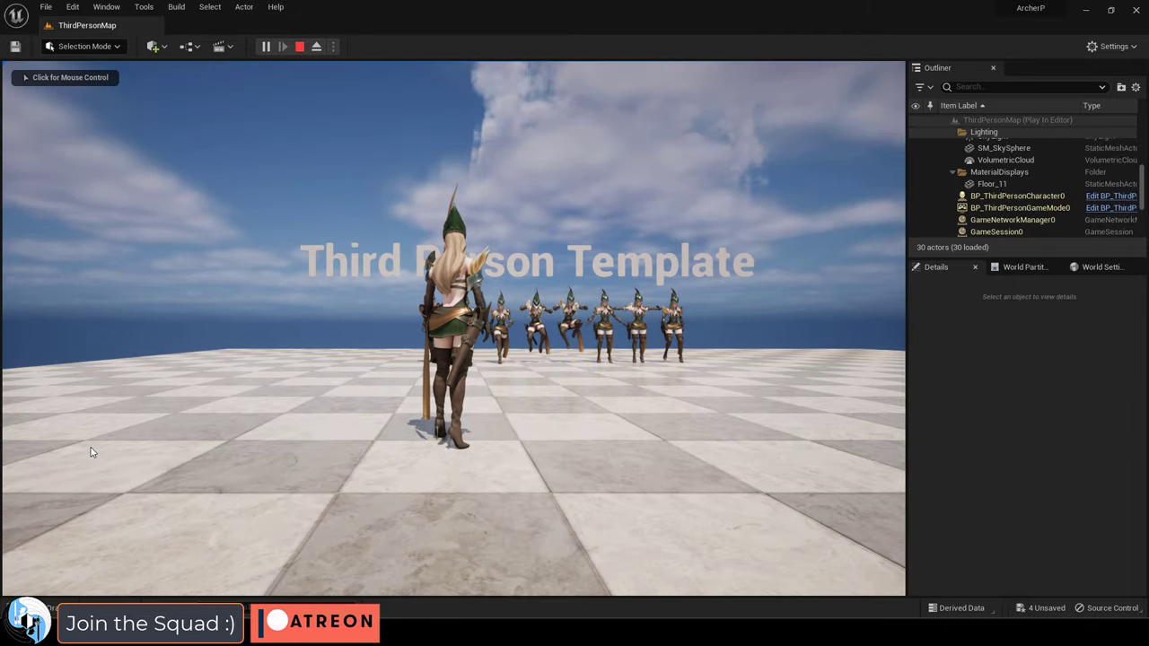
left_click(525, 387)
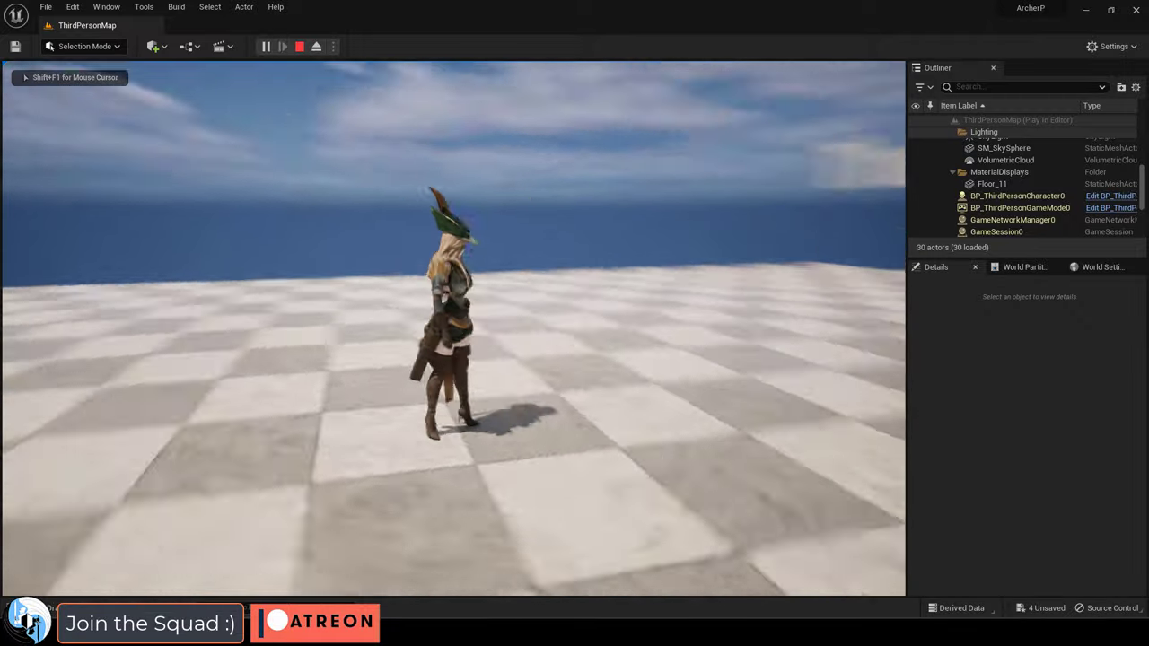
key("s")
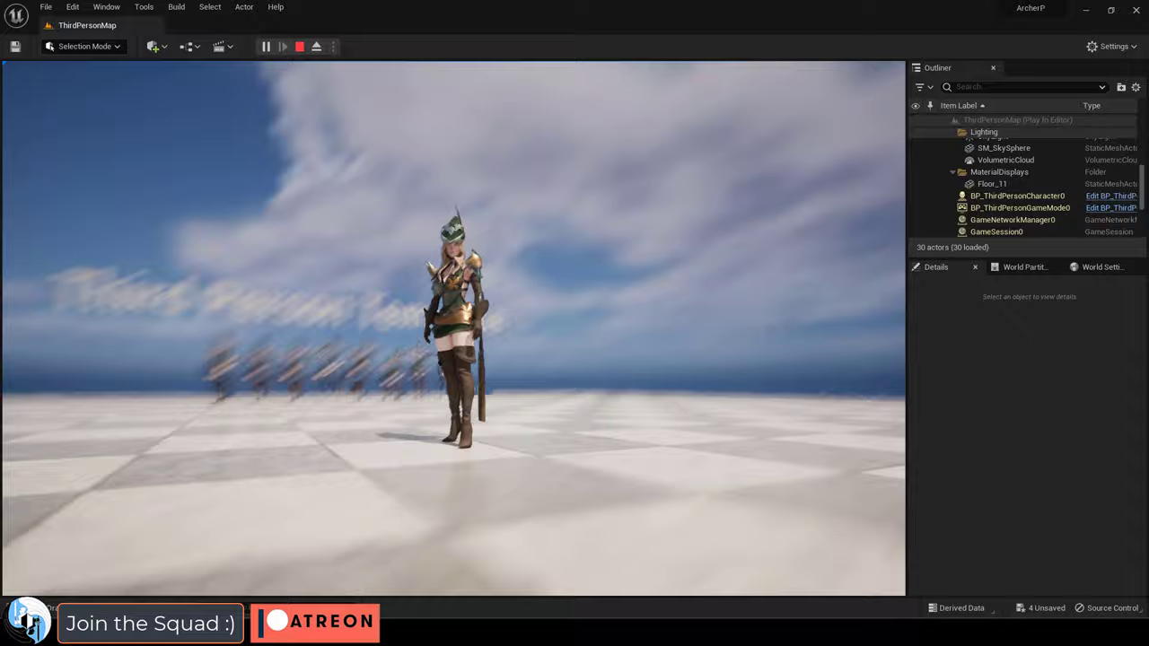
key("a")
key("s")
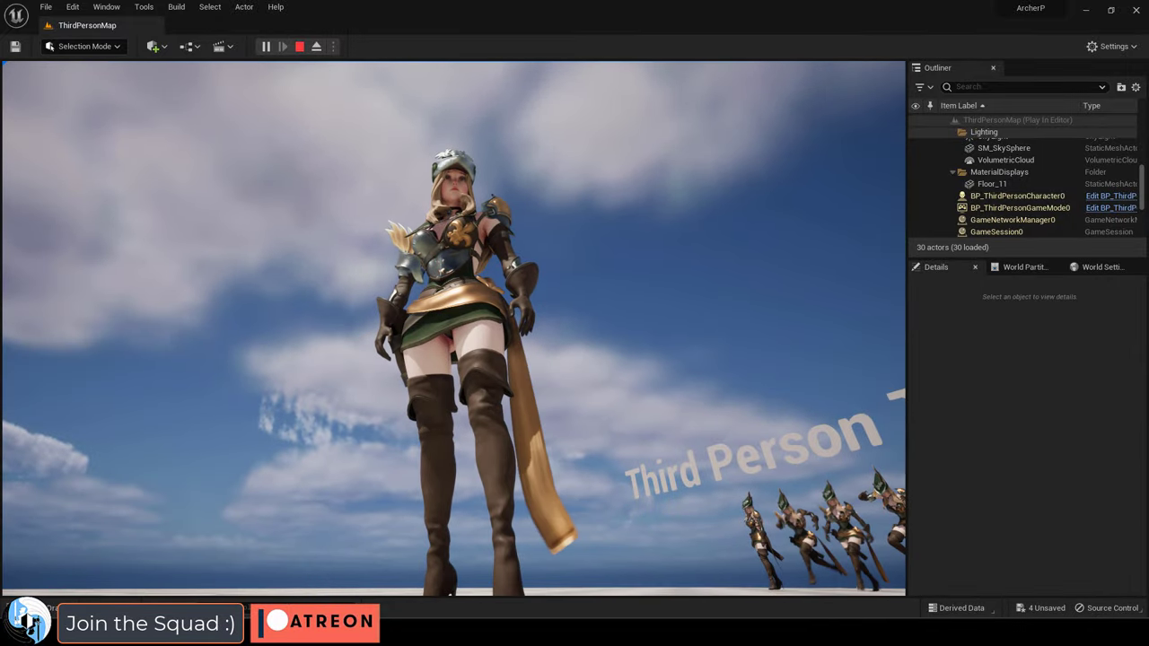
key("Escape")
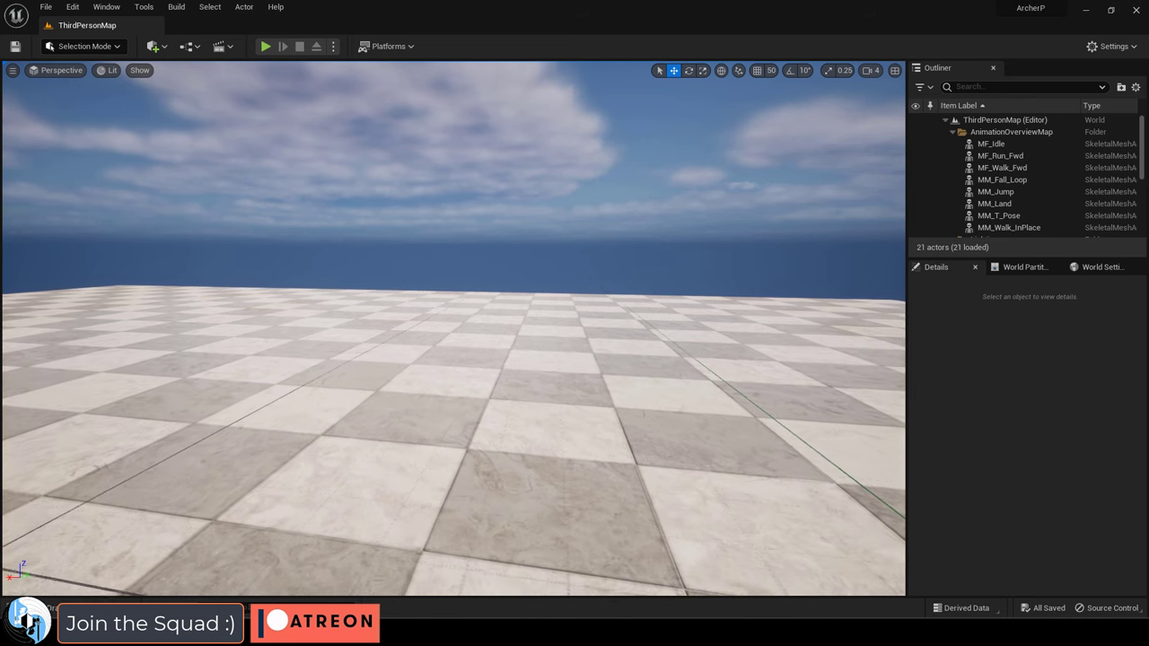
Look into the Materials folder of Archer-Assets, and open the TexturesBAKED folder inside Textures
key("ctrl+space")
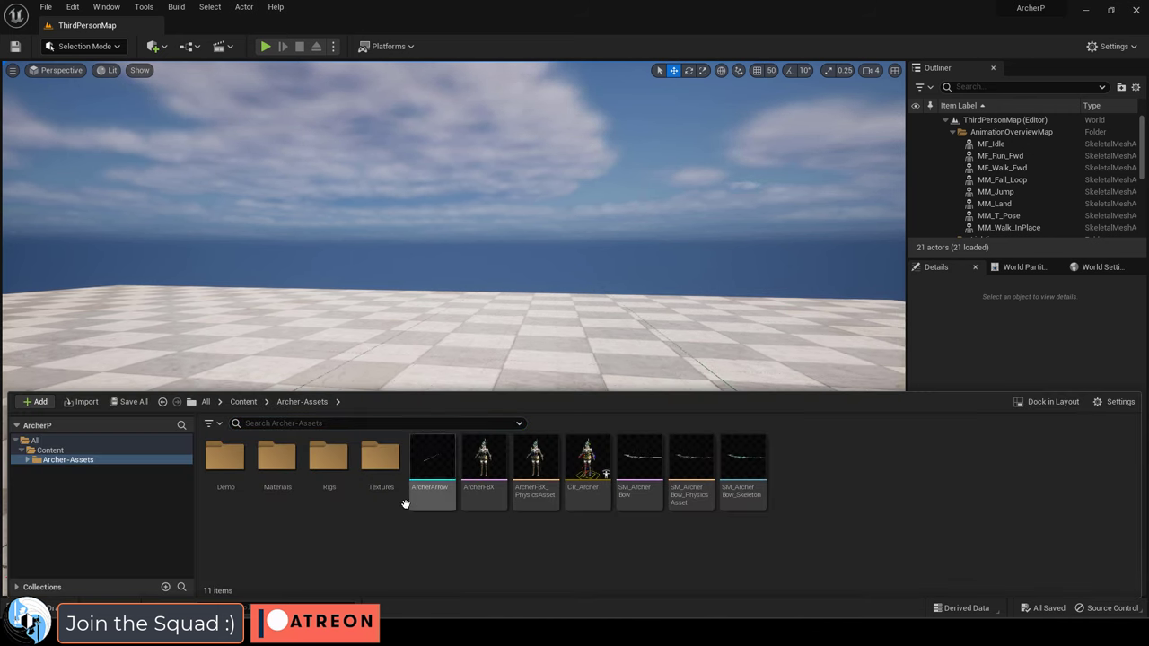
double_click(278, 457)
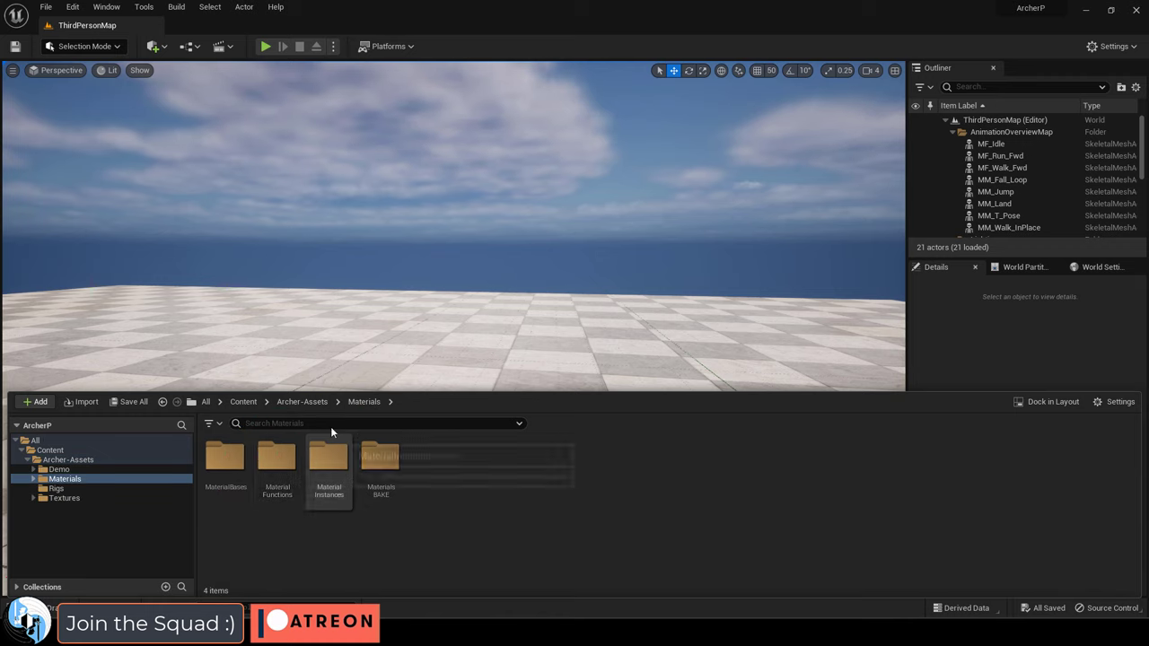
left_click(306, 402)
double_click(377, 459)
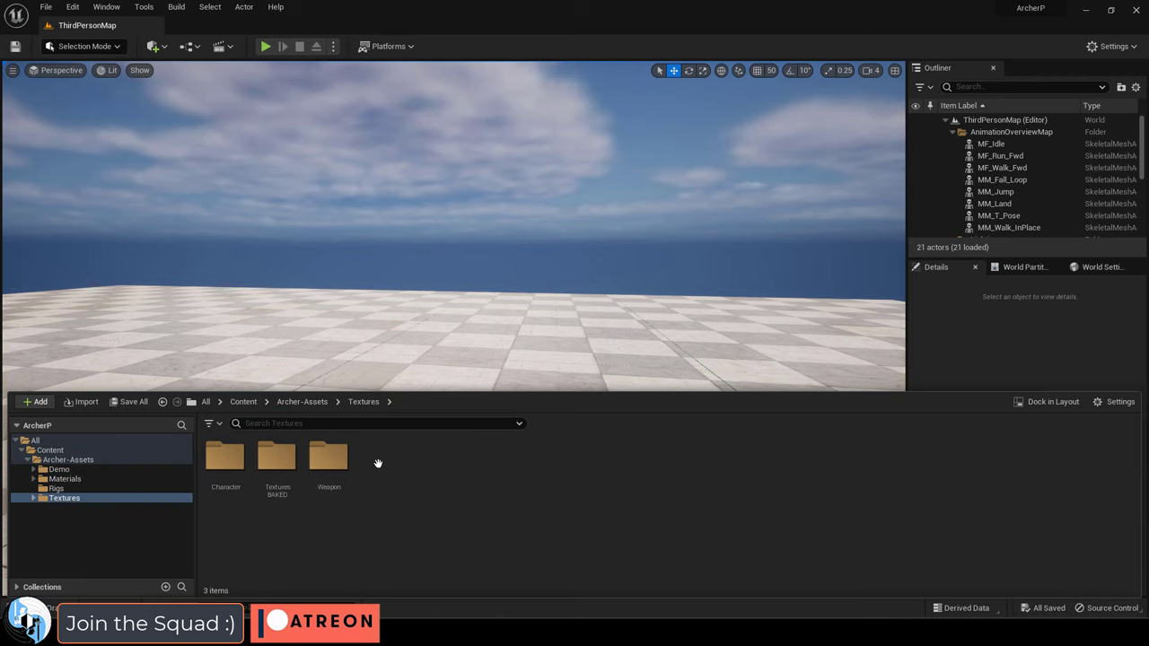
double_click(281, 457)
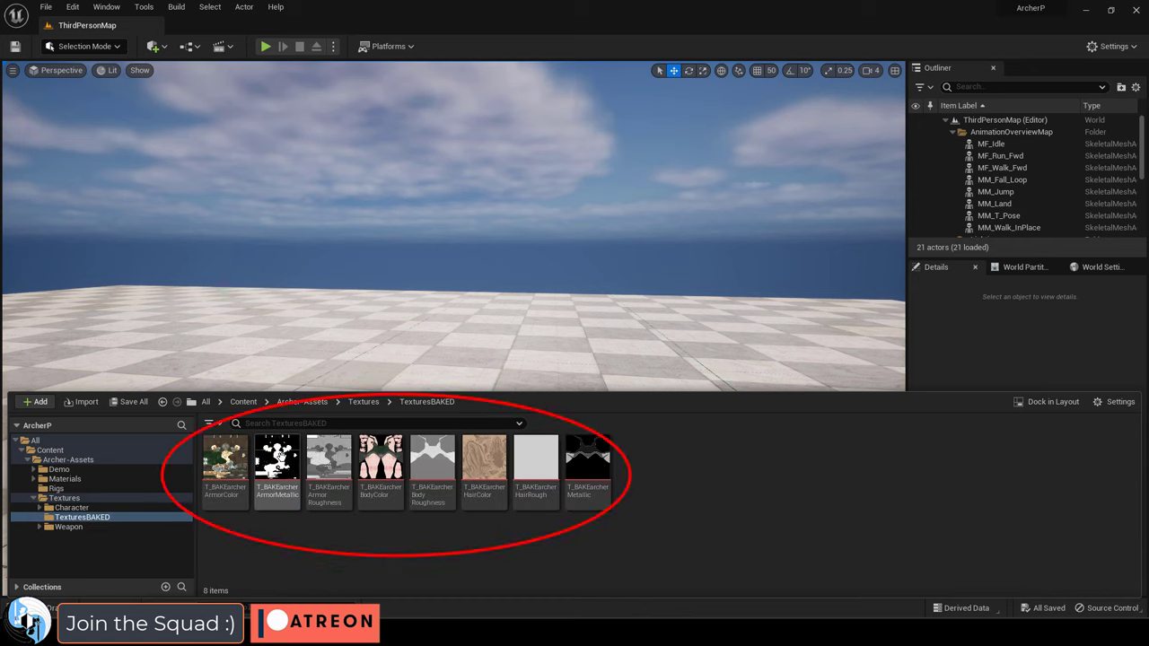
Go through the baked armor, body and hair textures in the TexturesBAKED folder one by one
left_click(224, 462)
left_click(329, 462)
left_click(368, 465)
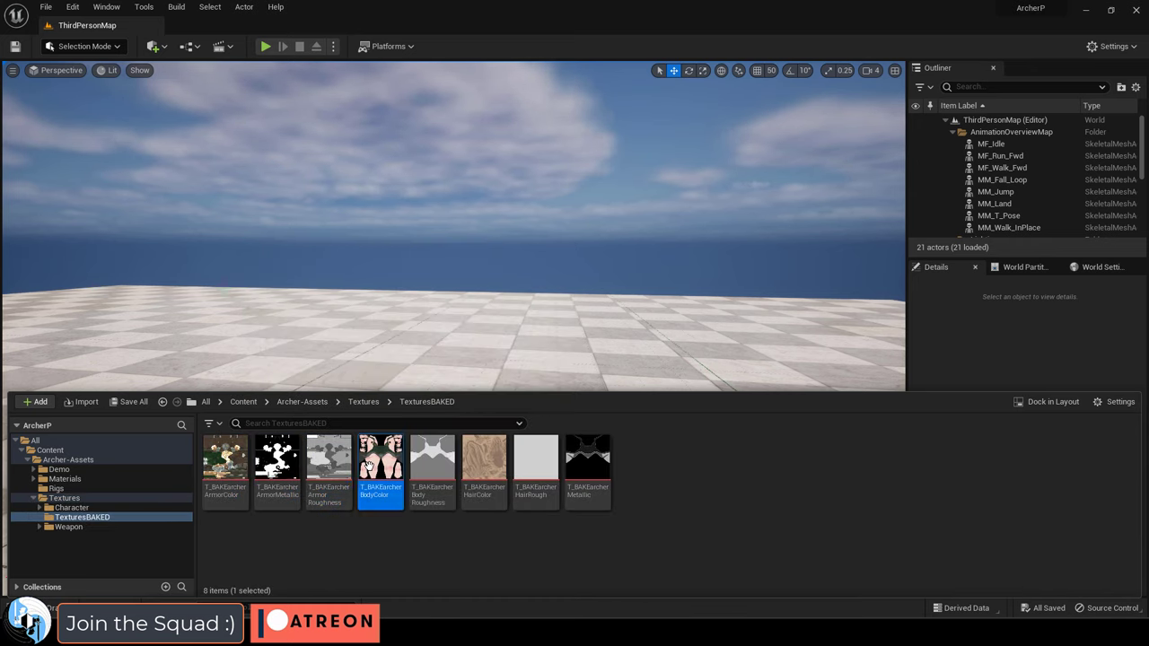
left_click(432, 465)
left_click(484, 465)
left_click(536, 465)
left_click(588, 467)
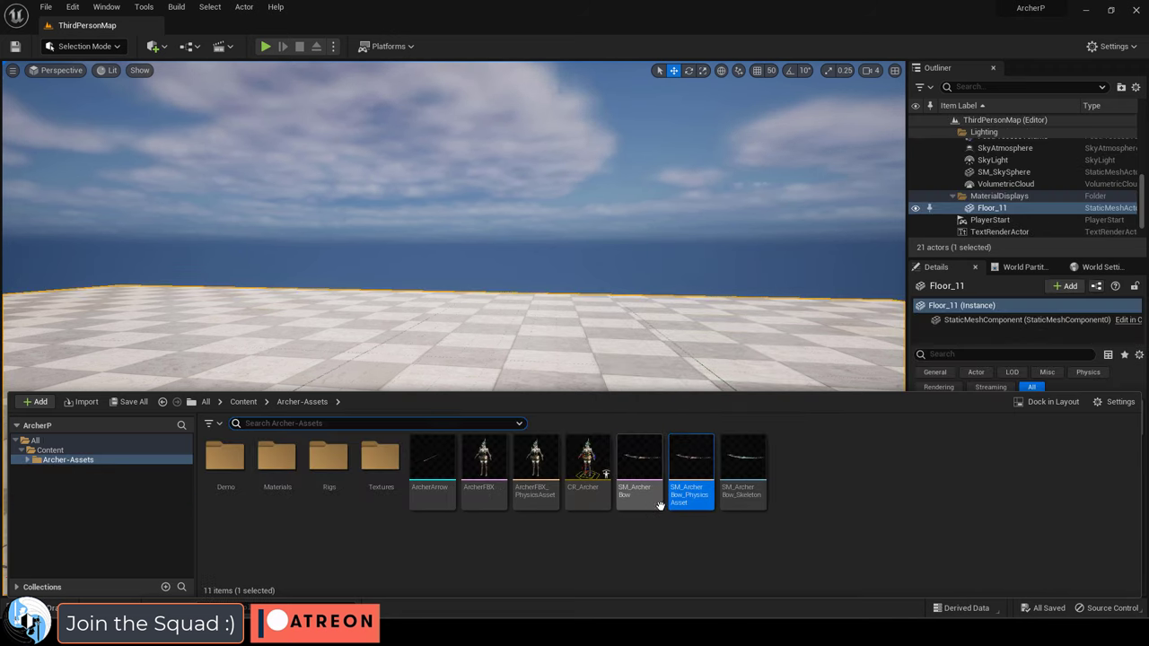
Open the SM_ArcherBow skeletal mesh and the ArcherArrow static mesh and inspect both weapons from several angles
double_click(687, 467)
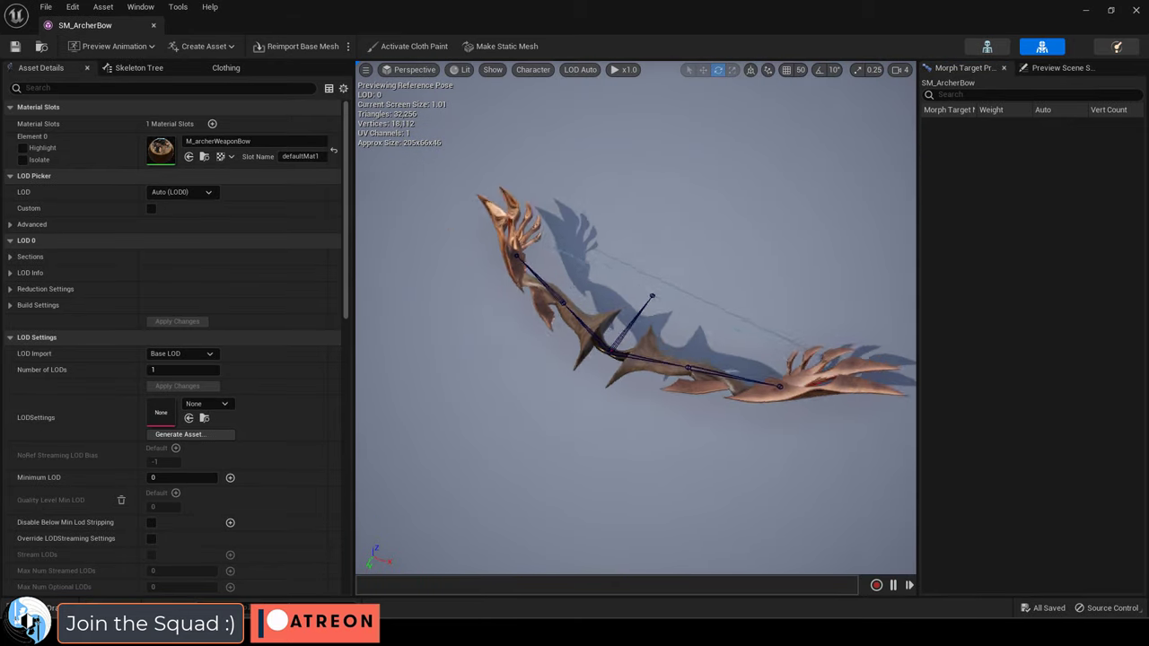
left_click_drag(804, 319, 839, 233)
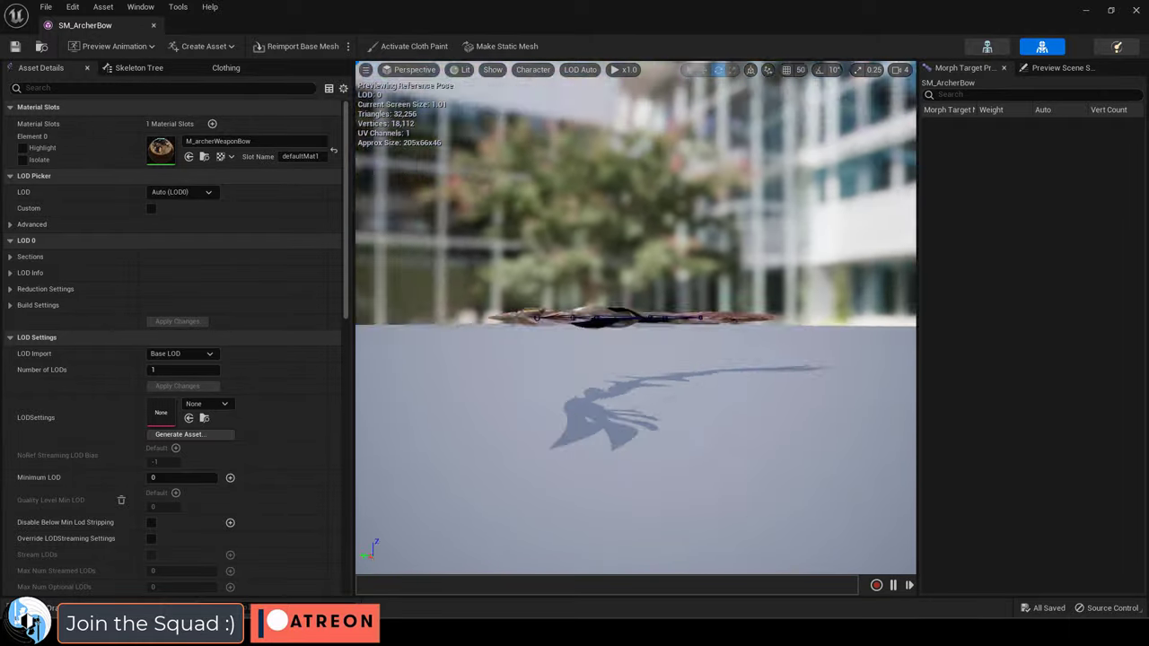
left_click_drag(745, 296, 780, 323)
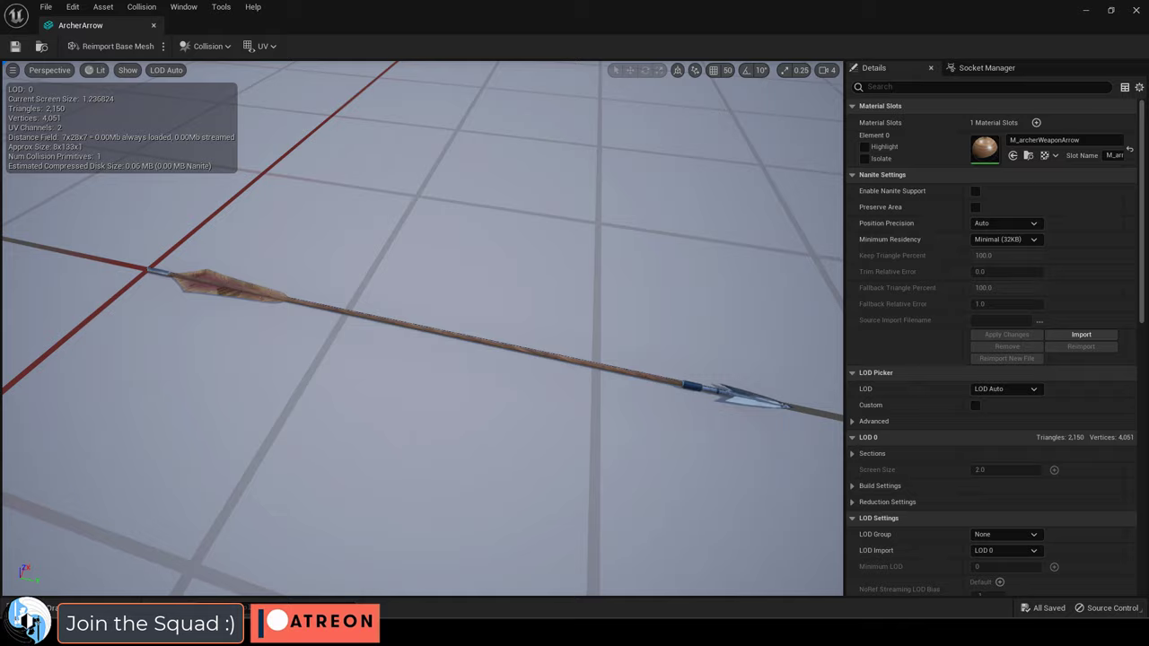
left_click_drag(422, 328, 455, 373)
left_click_drag(512, 350, 417, 393)
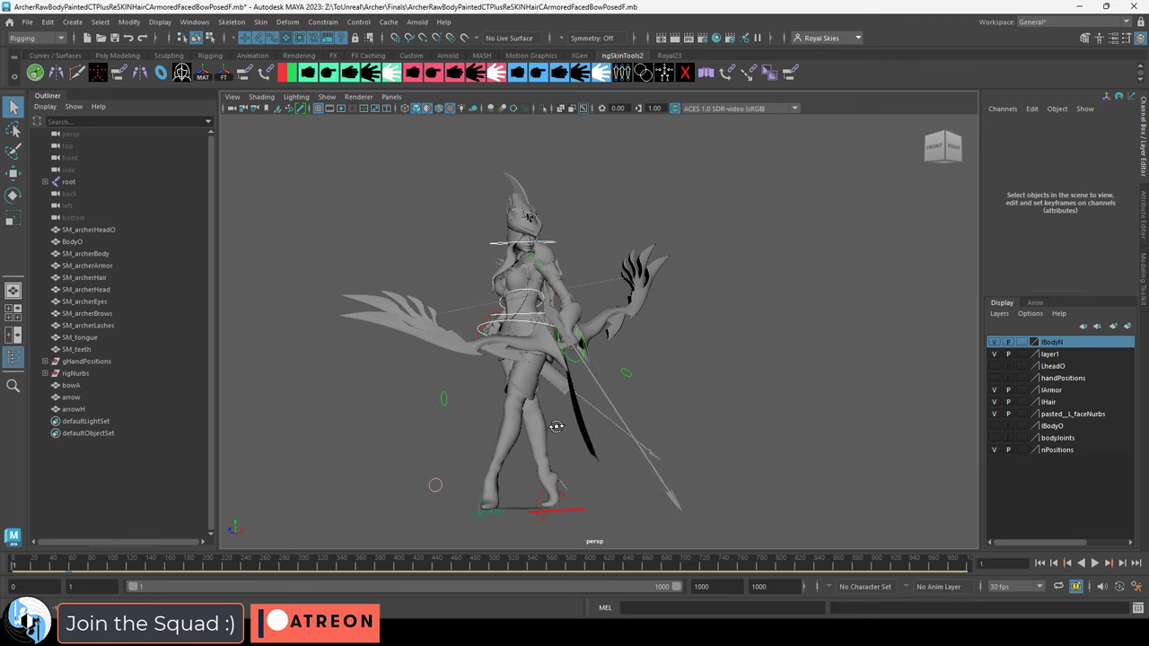
Switch to Maya and examine the posed archer rig from several sides while scrubbing through its animation
left_click_drag(557, 426, 182, 429, "alt")
mouse_move(140, 558)
left_mouse_down()
mouse_move(57, 544)
mouse_move(522, 525)
left_mouse_up()
left_click_drag(567, 410, 630, 410, "alt")
left_click_drag(513, 562, 348, 578)
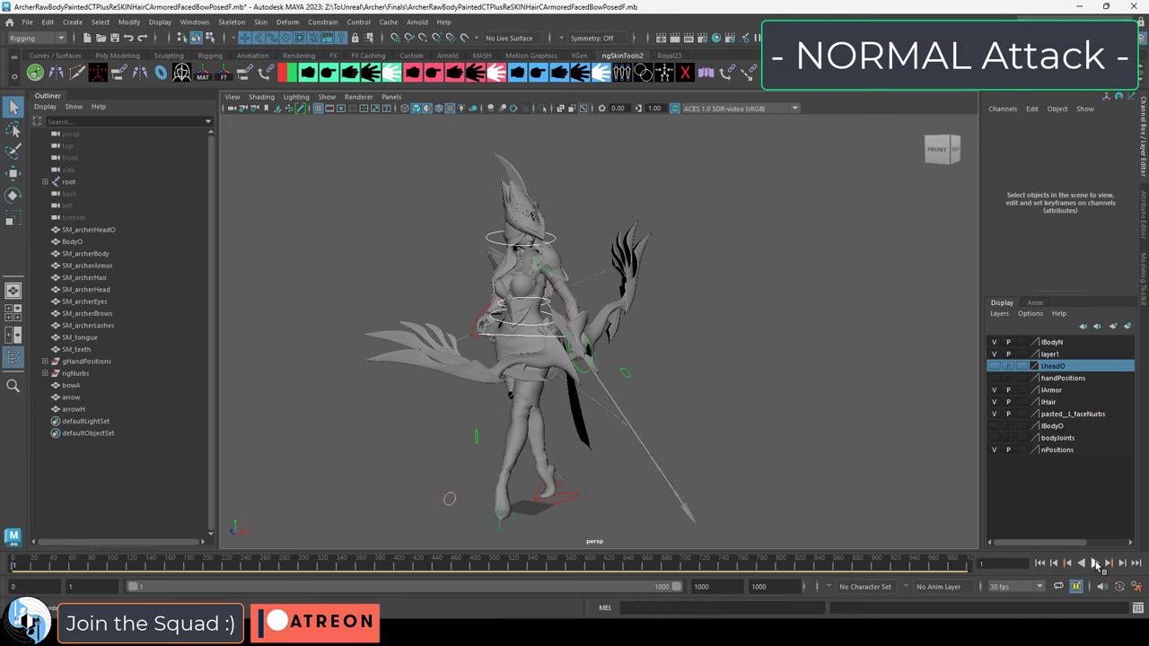
Play the archer's normal and critical attack animations in Maya, view them from another side and scrub the normal attack
left_click(1096, 563)
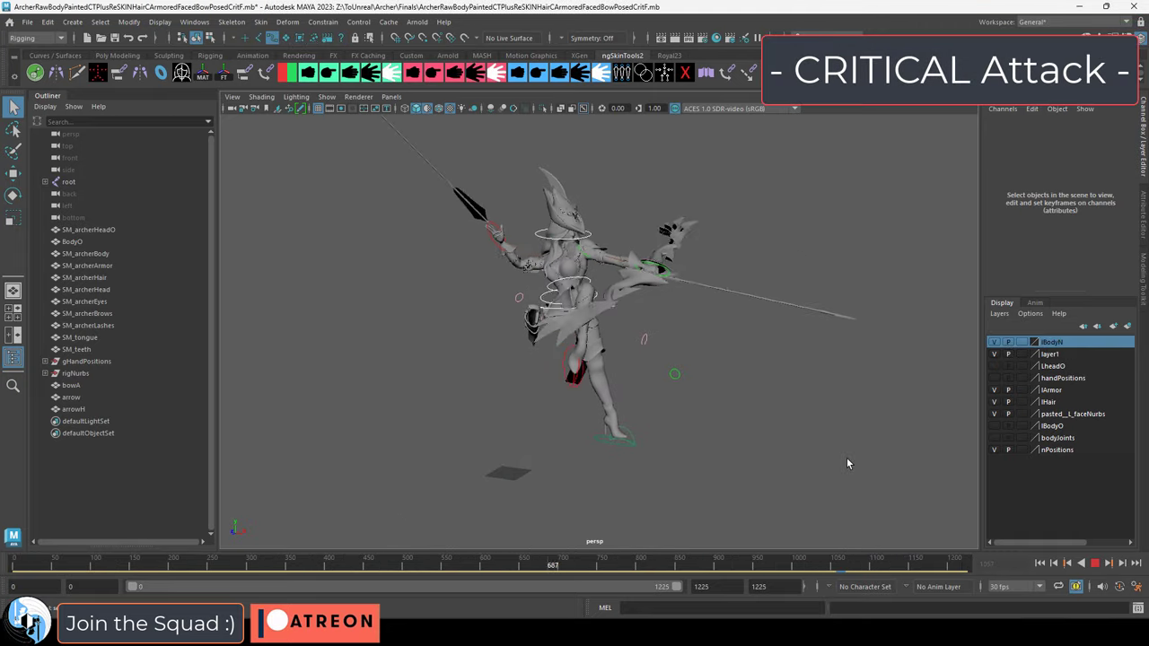
left_click_drag(808, 435, 770, 439, "alt")
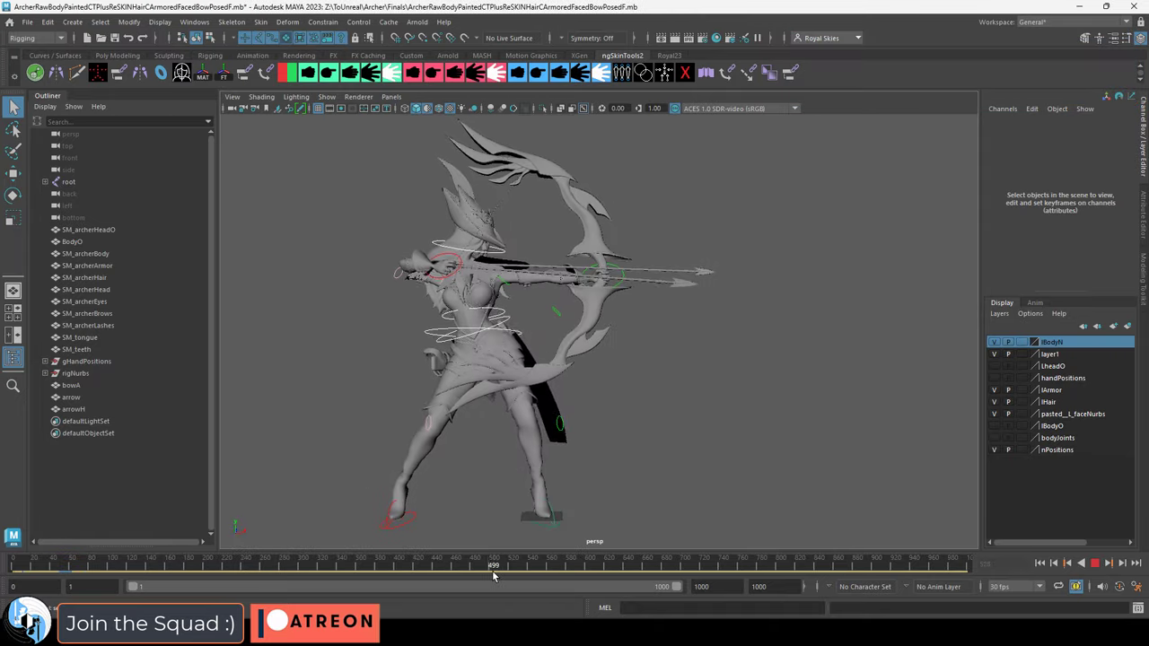
mouse_move(258, 572)
left_mouse_down()
mouse_move(64, 589)
mouse_move(309, 583)
left_mouse_up()
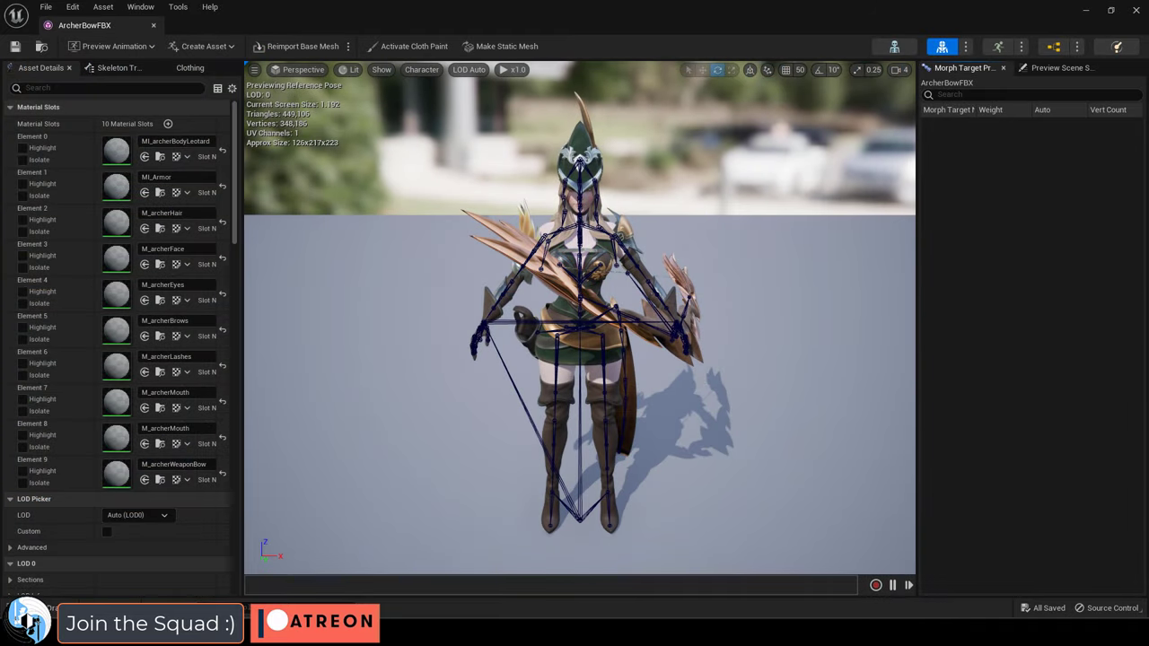
Switch to Unreal Engine and inspect the ArcherBowFBX skeletal mesh with its bow from different angles
left_click_drag(856, 421, 511, 355, "alt")
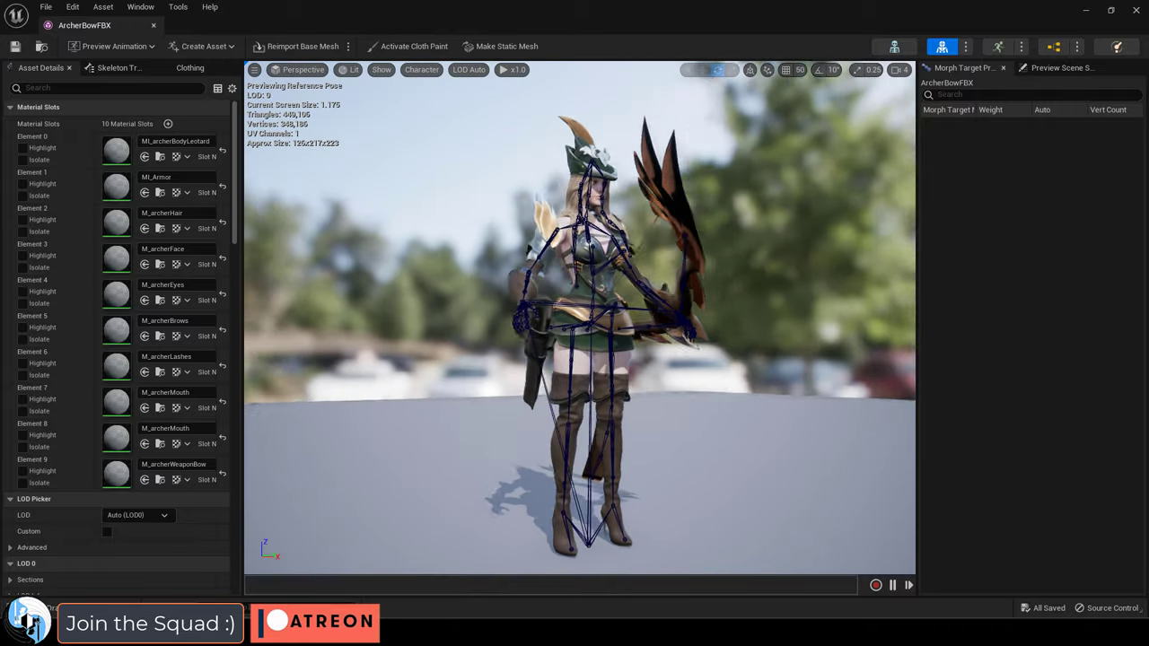
left_click_drag(772, 386, 718, 381)
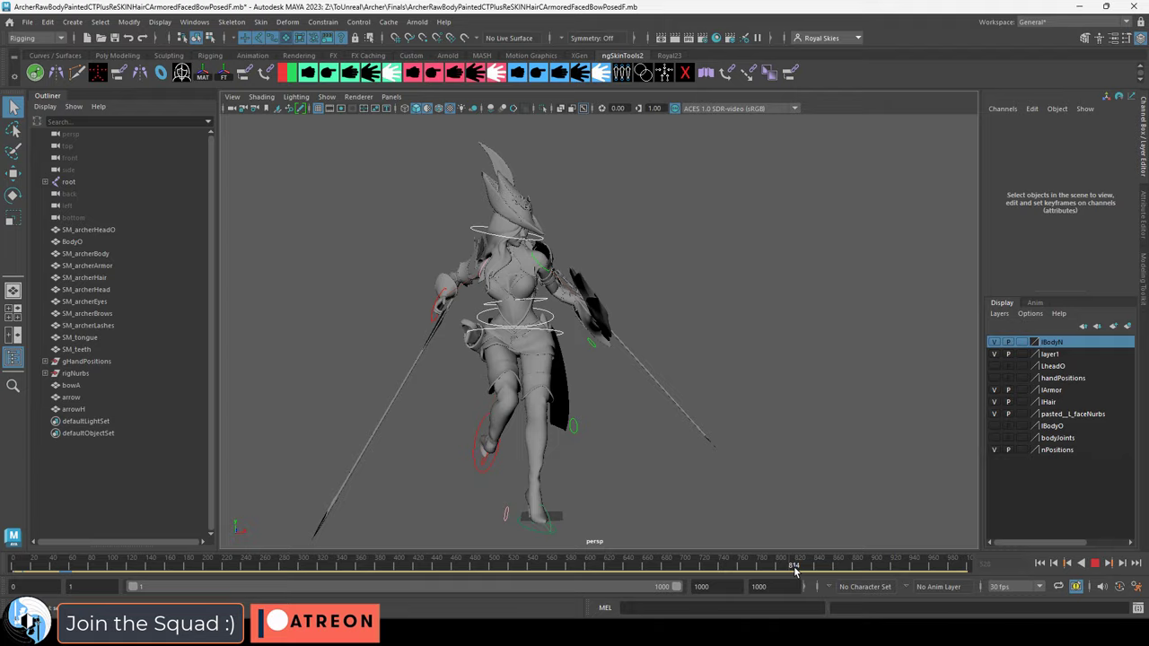
Switch to Maya, scrub the attack animation back and forth and examine the drawn-bow pose at frame 570 from around it
mouse_move(736, 574)
left_mouse_down()
mouse_move(164, 577)
mouse_move(323, 564)
left_mouse_up()
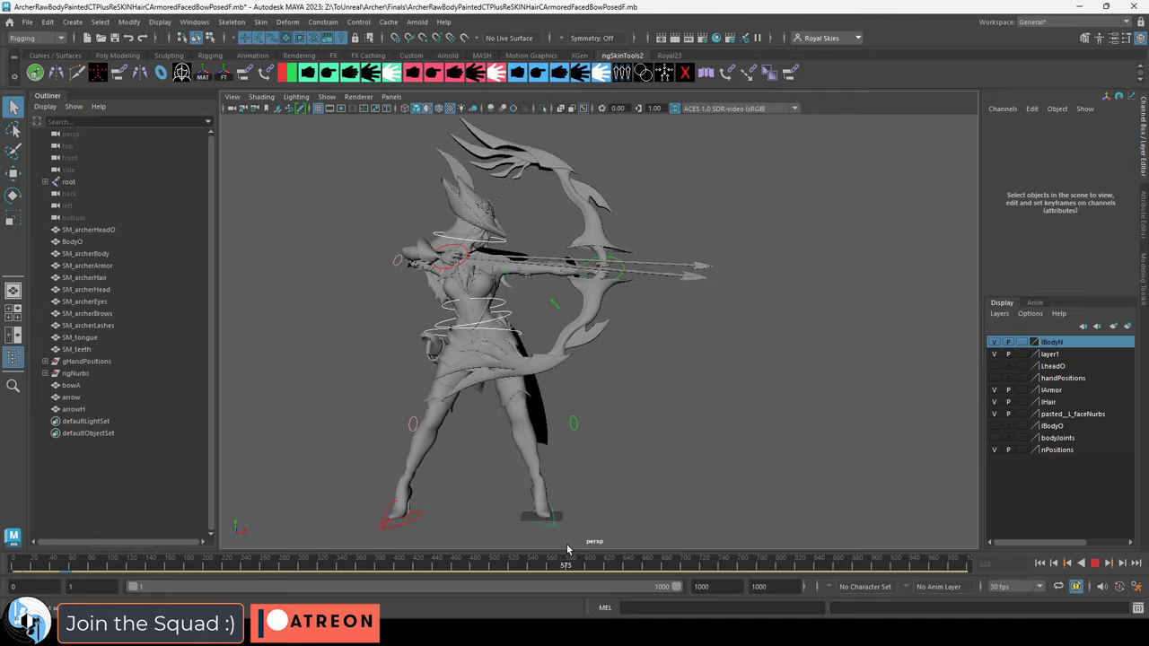
left_click_drag(567, 547, 793, 546)
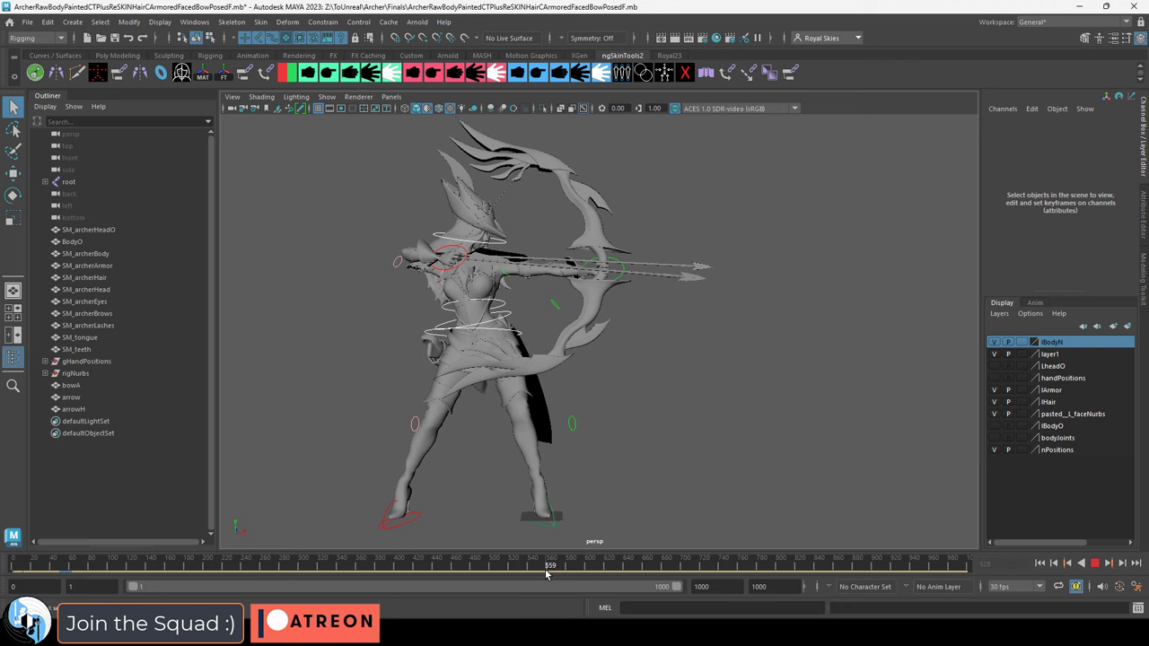
left_click_drag(545, 568, 535, 571)
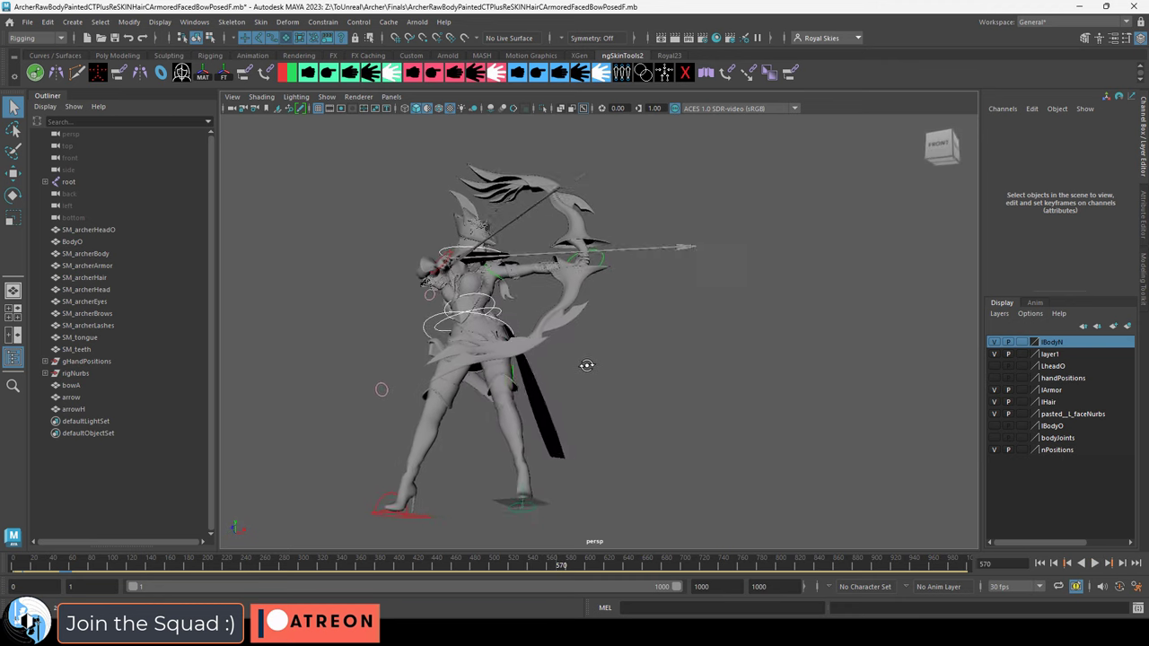
left_click_drag(752, 352, 813, 368, "alt")
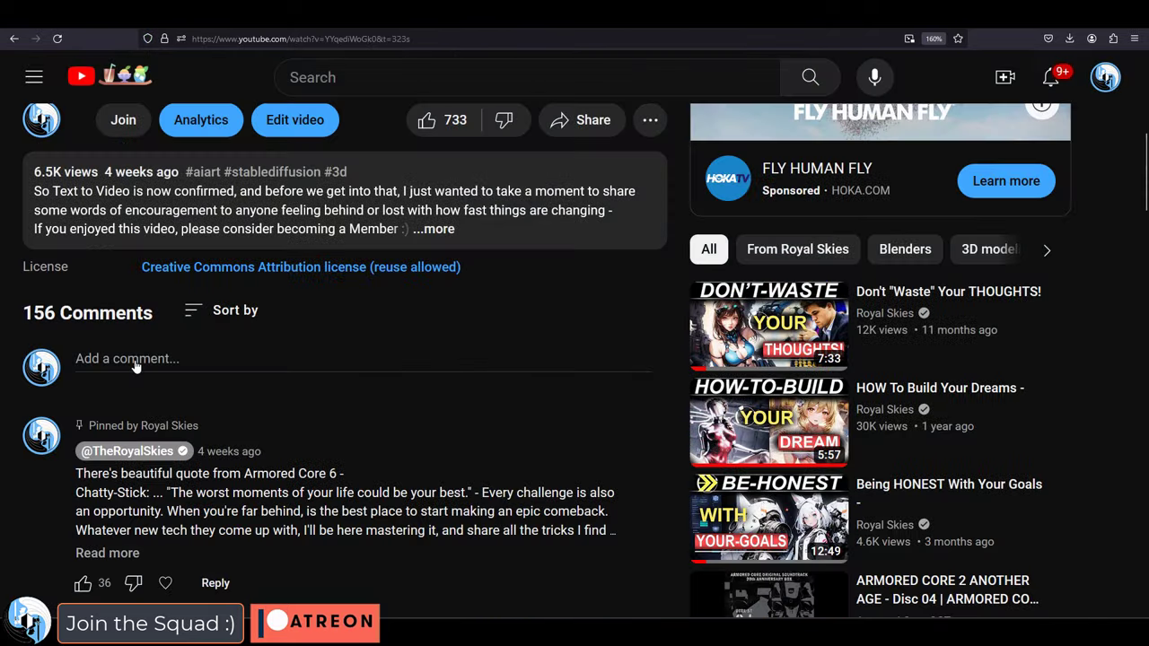
Switch to the browser and read through the viewer comments below the YouTube video
scroll(310, 362, "down", 10)
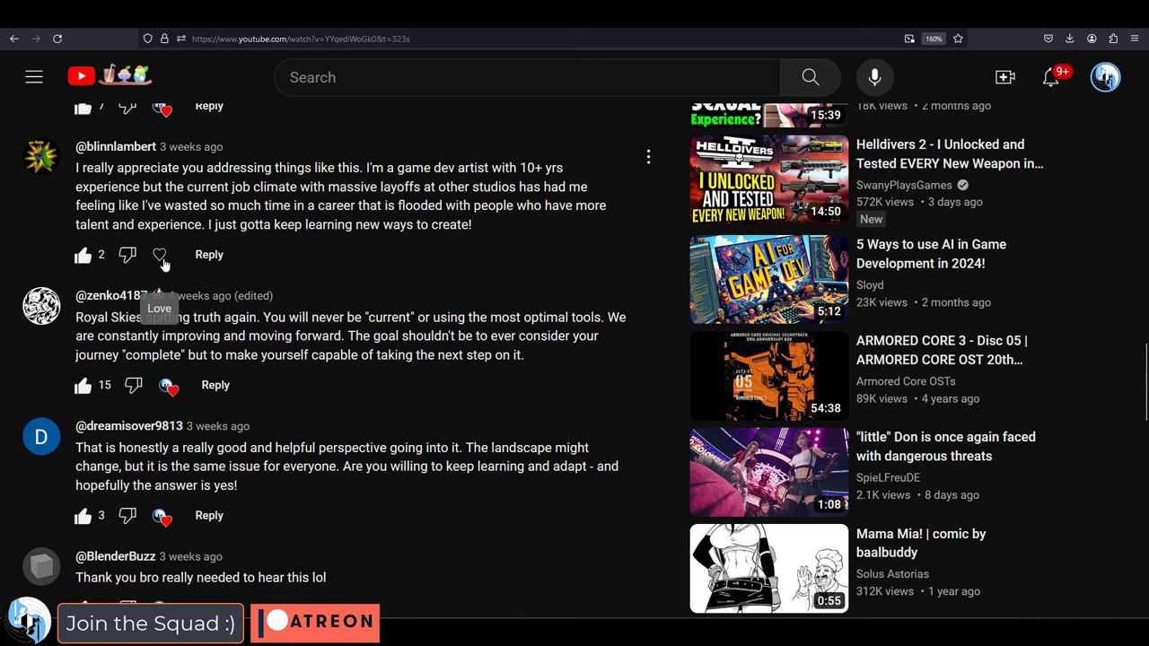
scroll(161, 261, "down", 5)
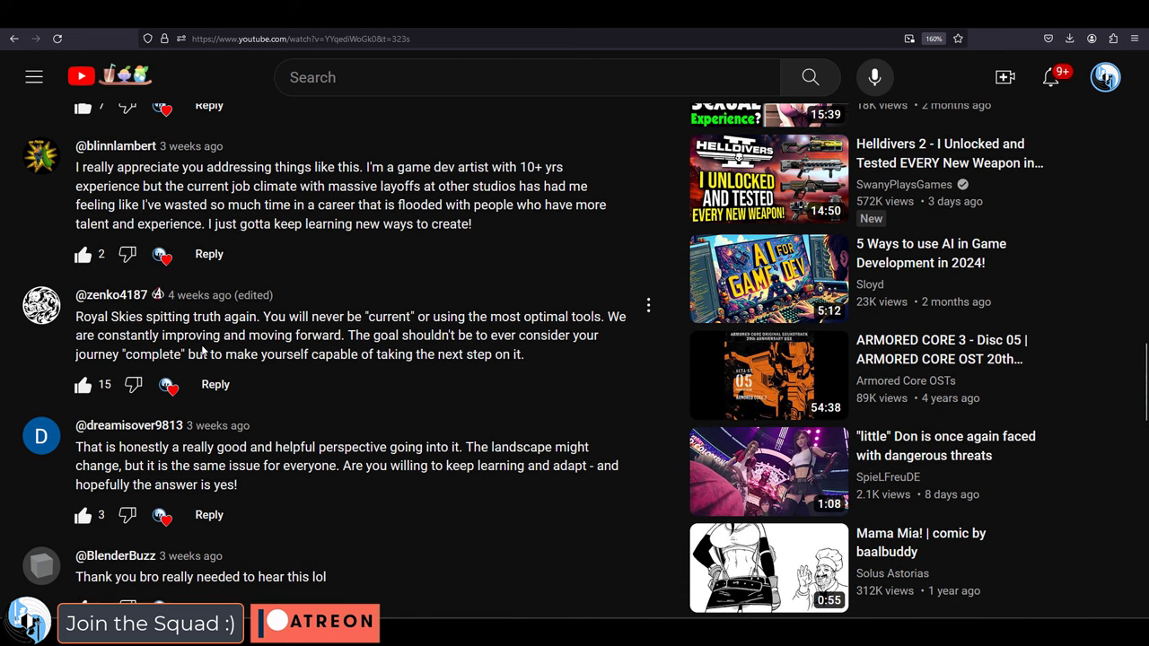
scroll(201, 344, "down", 6)
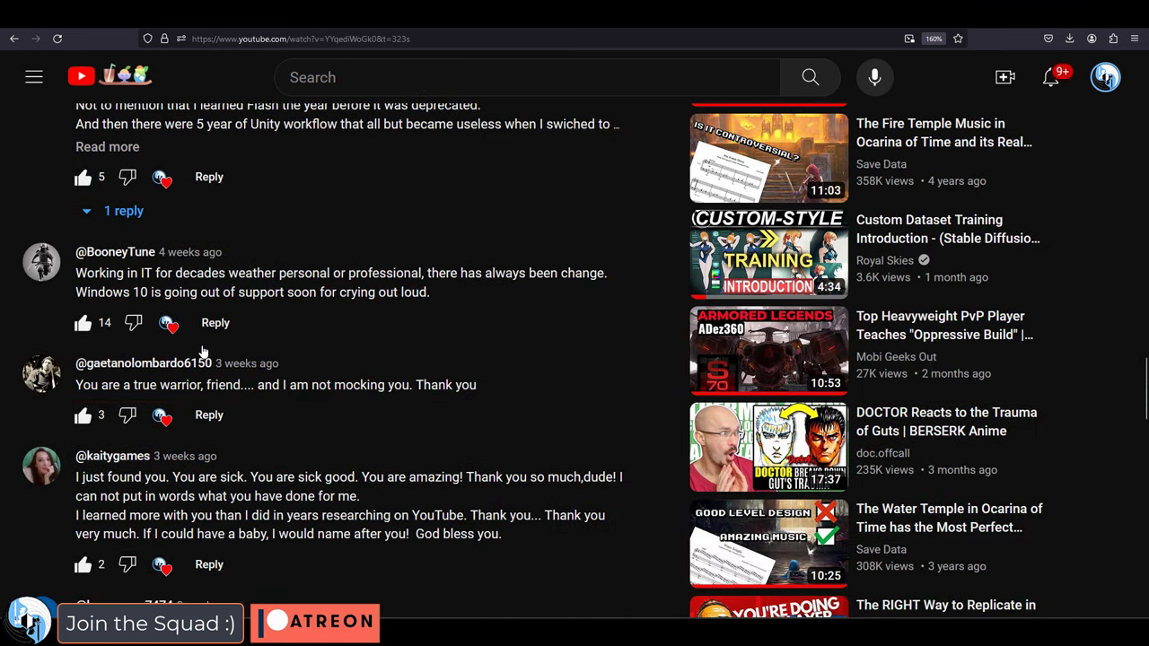
scroll(202, 350, "down", 2)
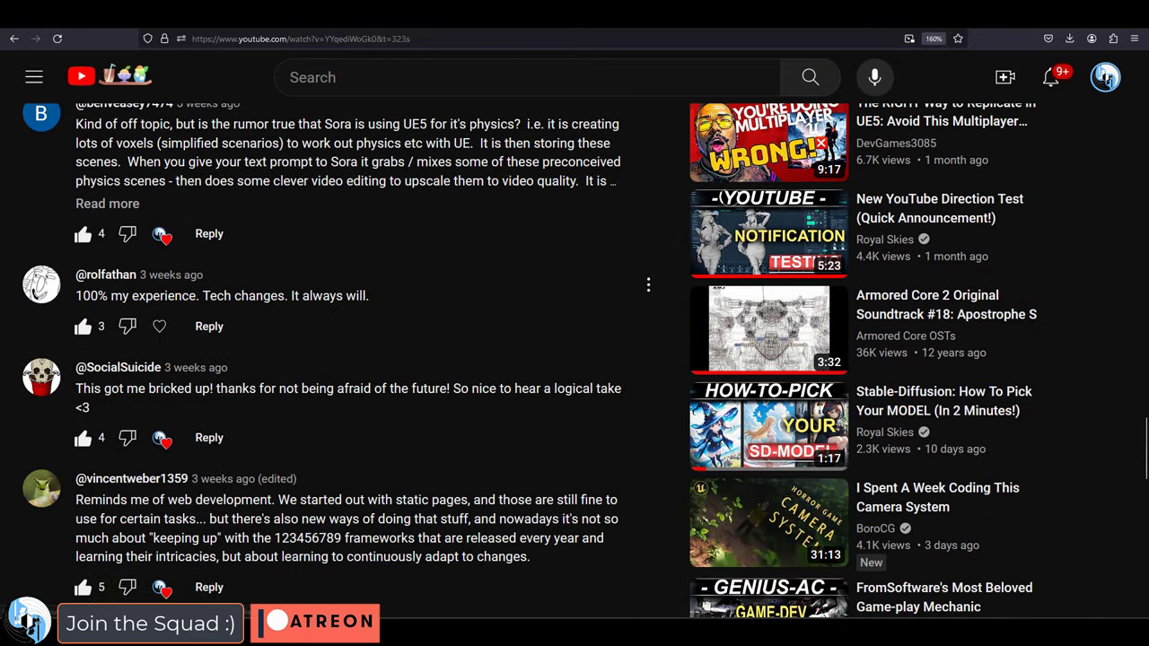
scroll(161, 330, "down", 2)
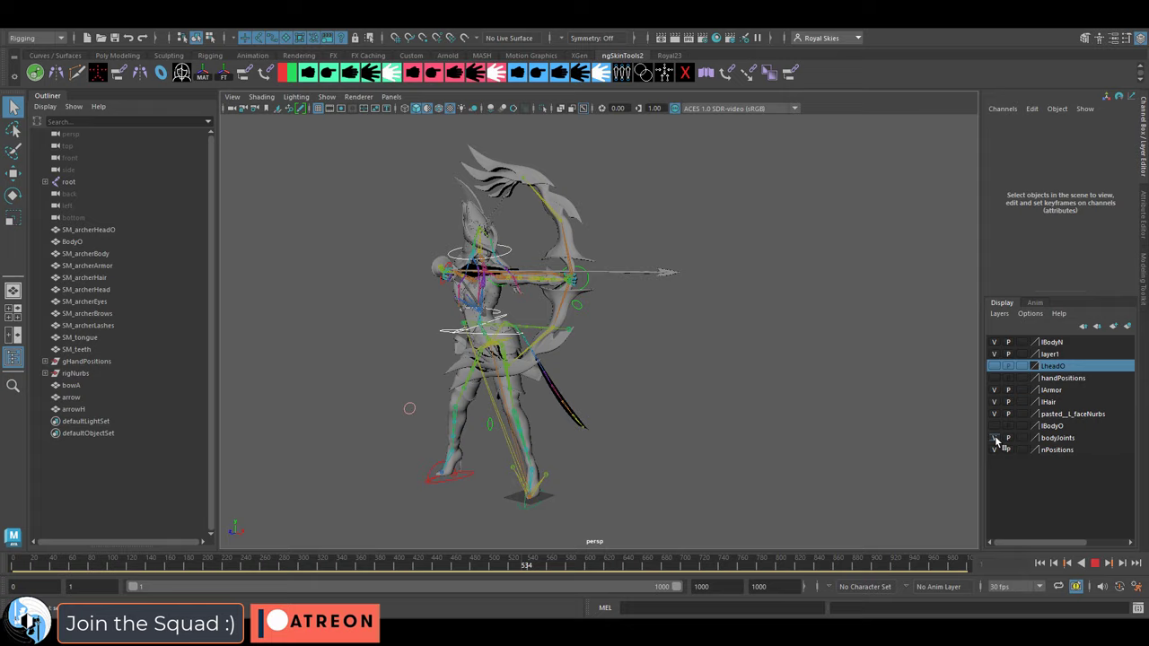
Switch to Maya and show the bodyJoints display layer on the animated archer
left_click(994, 437)
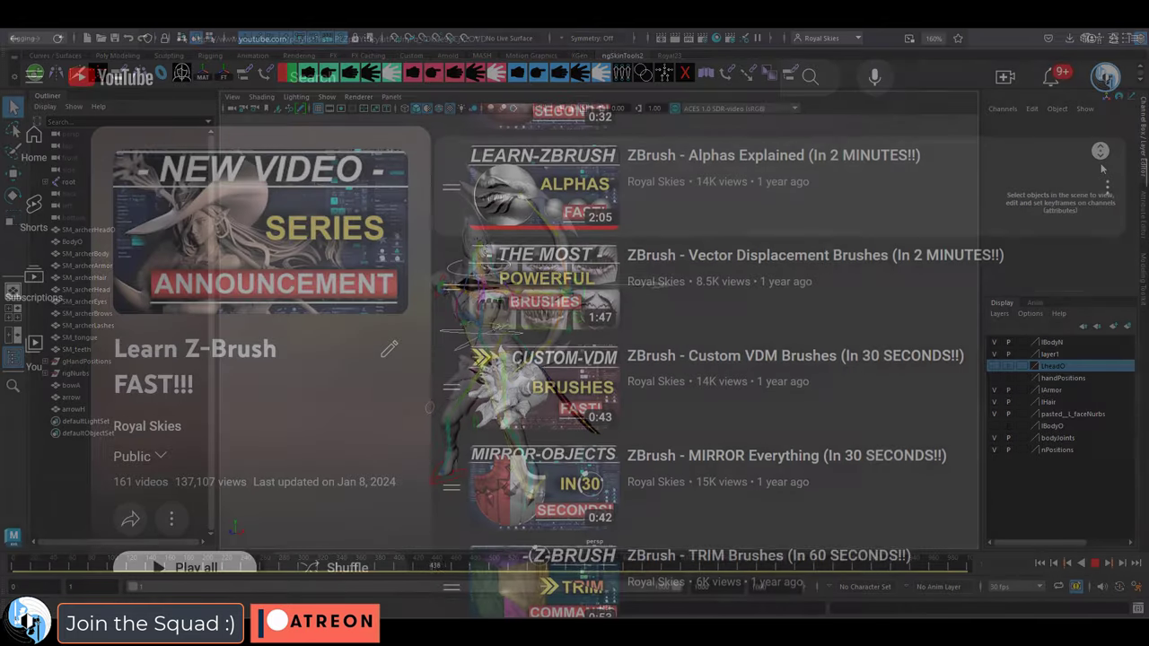
Switch to the browser and browse the "Learn Z-Brush FAST!!!" playlist on YouTube
middle_click(1101, 151)
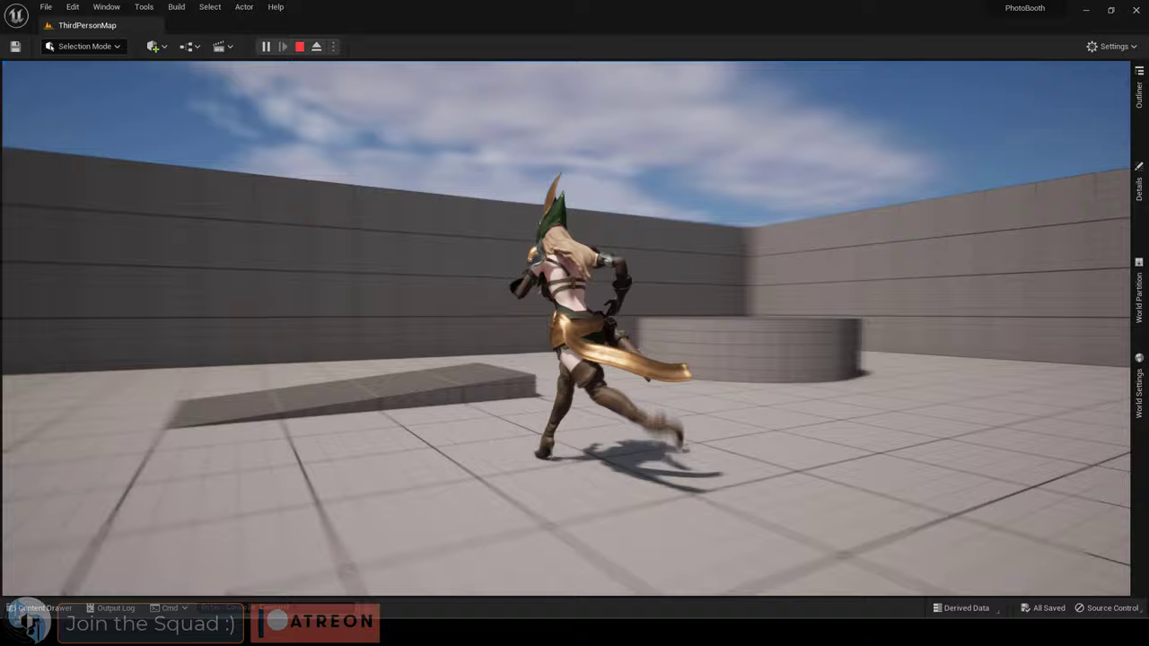
Switch to the PhotoBooth project in Unreal Engine and move the archer around ThirdPersonMap in the running play session
key("w")
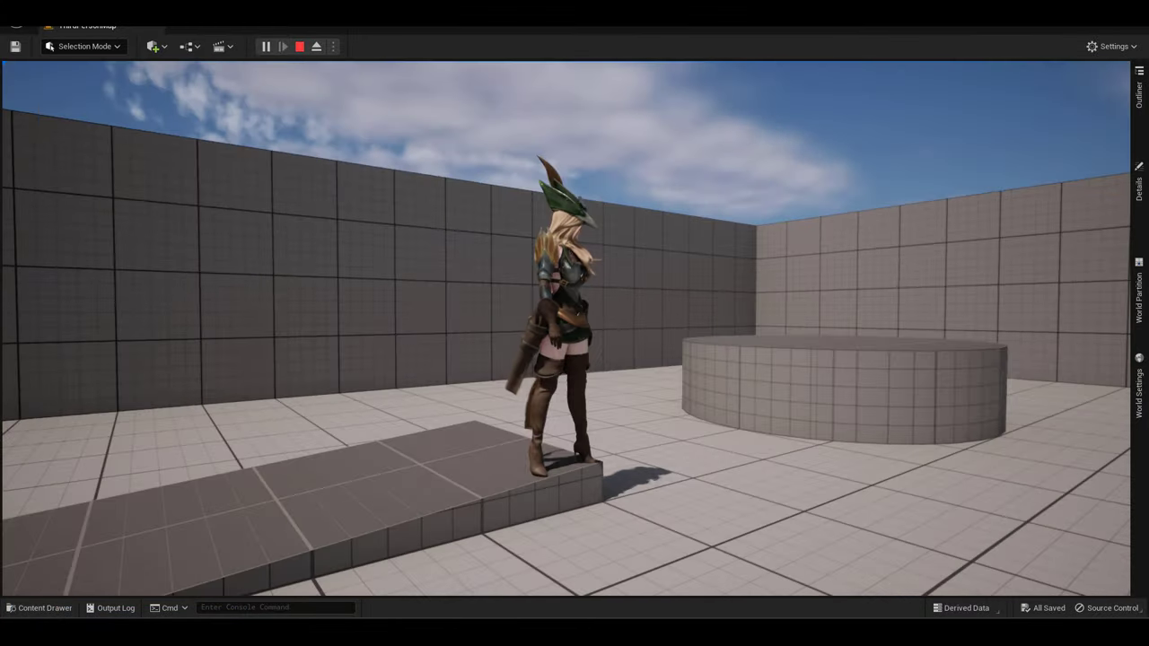
key("s")
key("d")
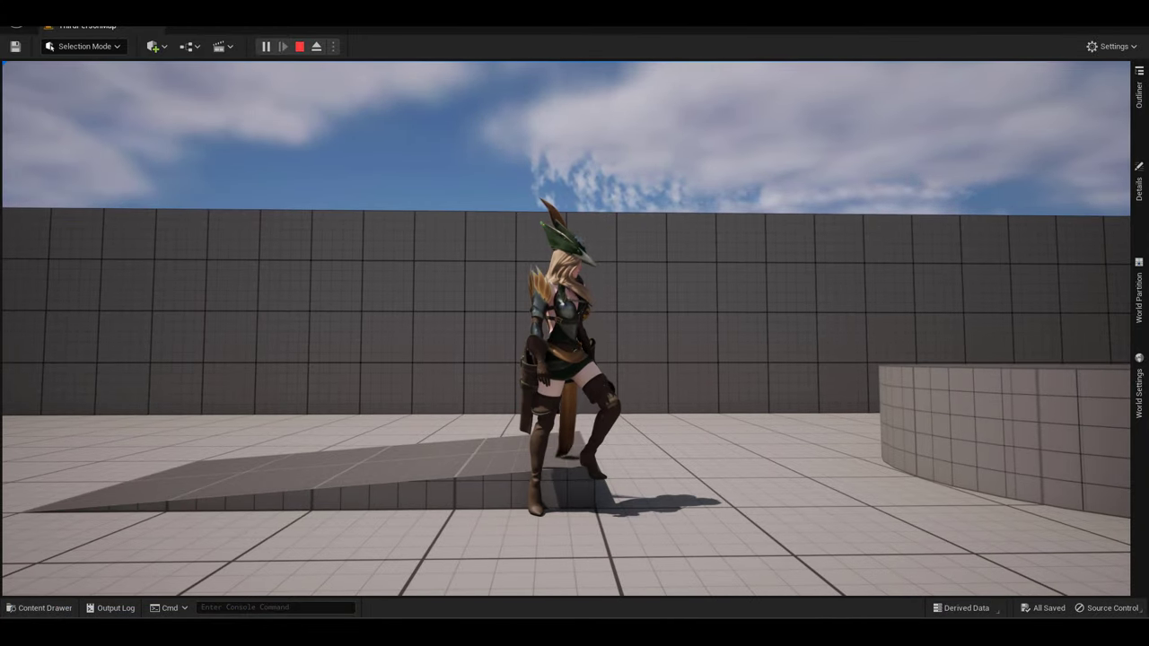